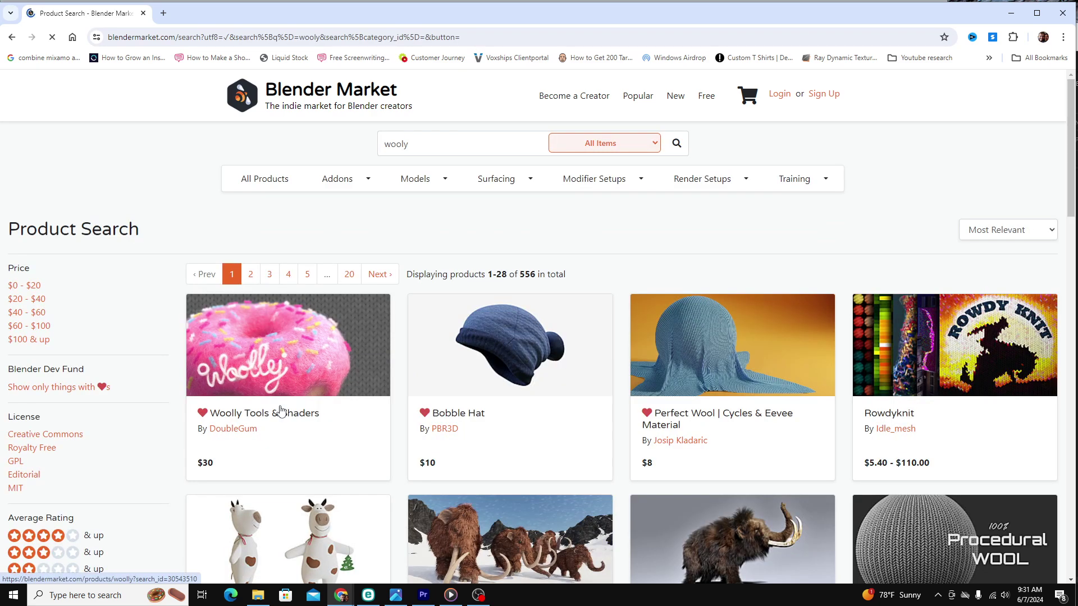
- Open the $30 Woolly Tools & Shaders listing from the wooly search results and scroll through it
click(280, 415)
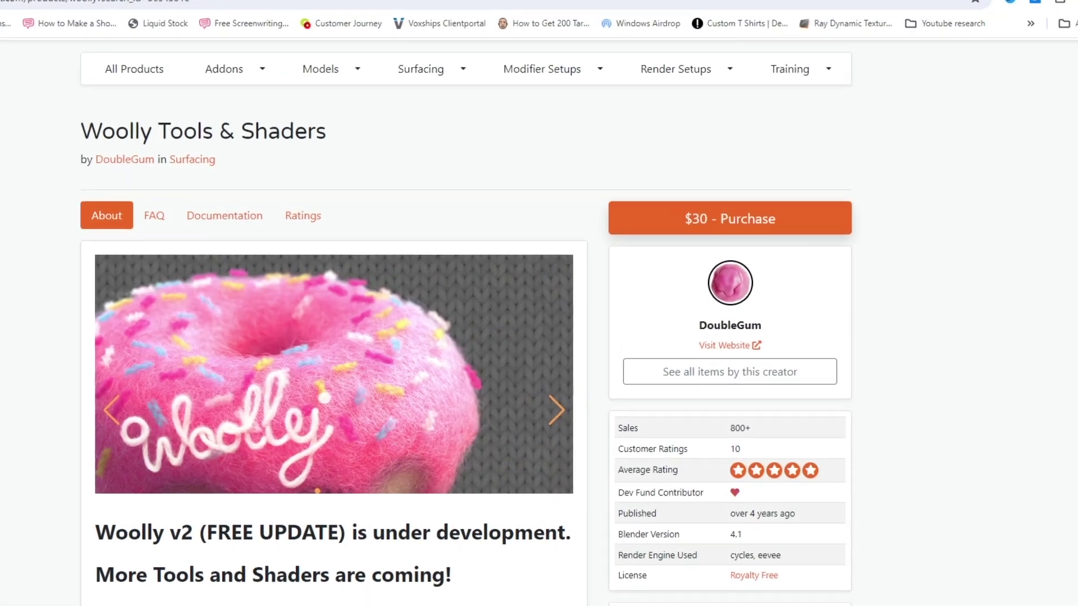
scroll(535, 449, up, 2)
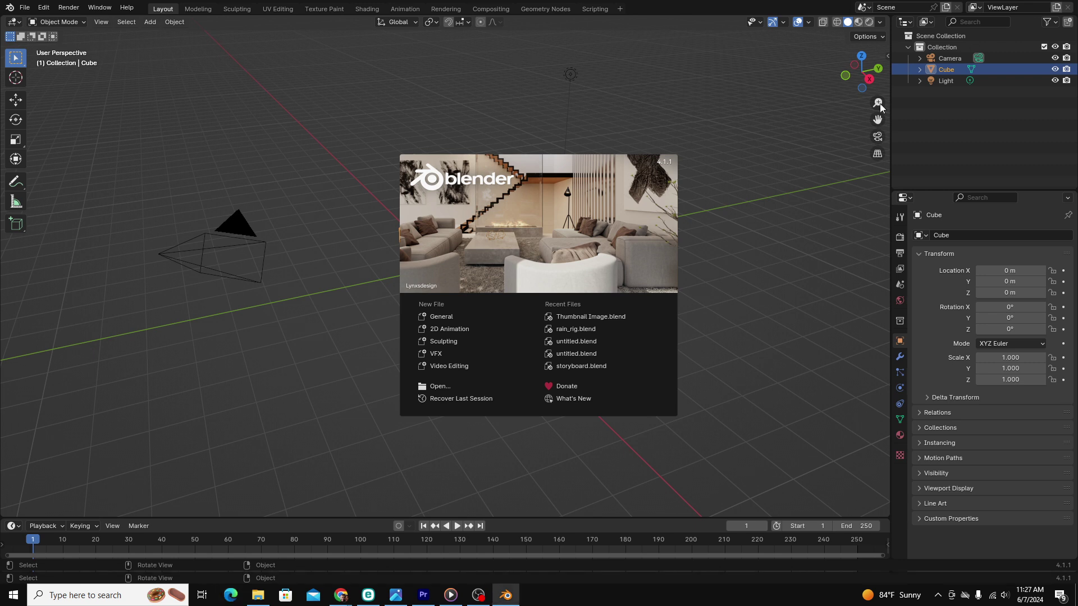
- Start a new General scene and turn the bottom area into an enlarged UV Editor
click(441, 316)
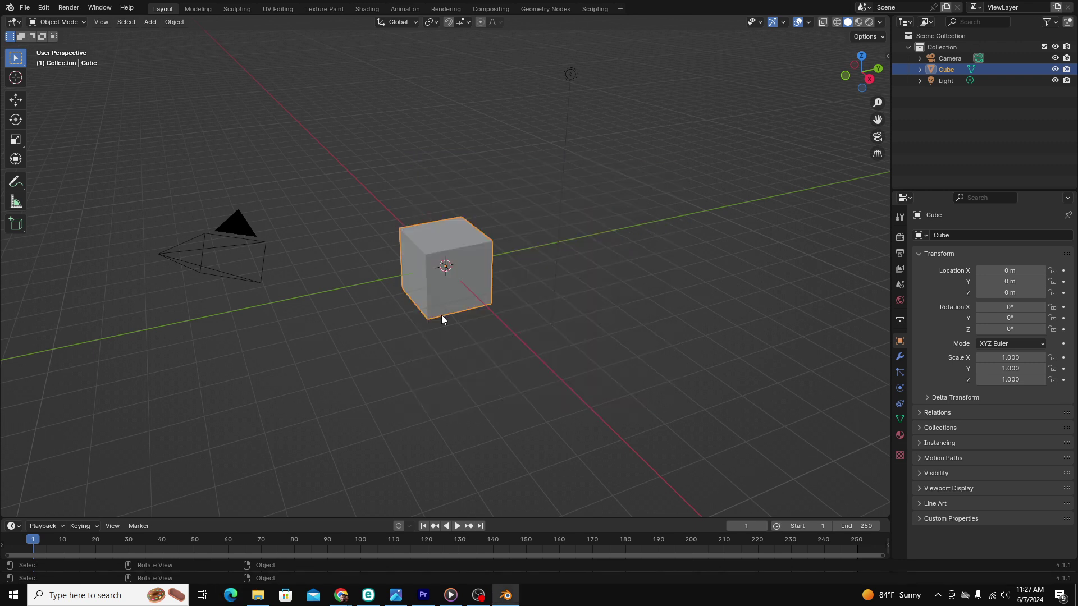
click(12, 526)
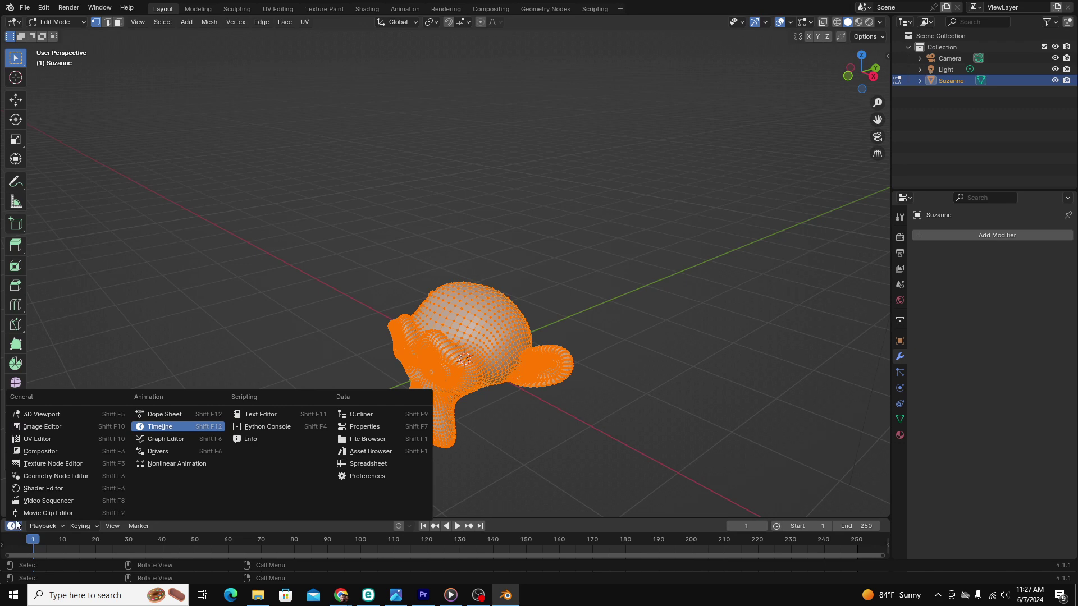
click(37, 439)
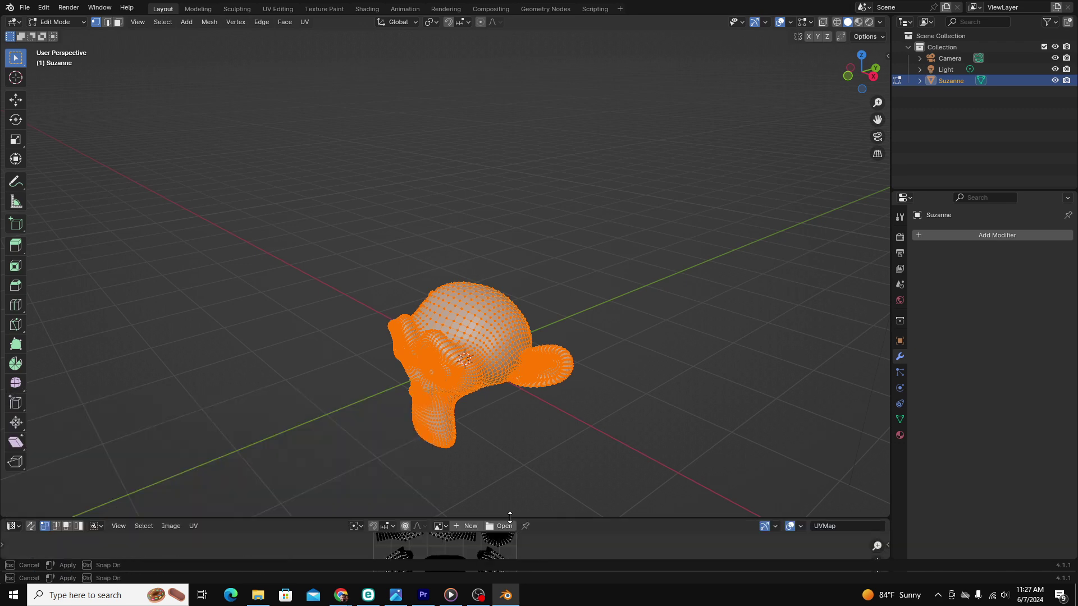
drag(454, 519, 454, 297)
scroll(454, 413, up, 3)
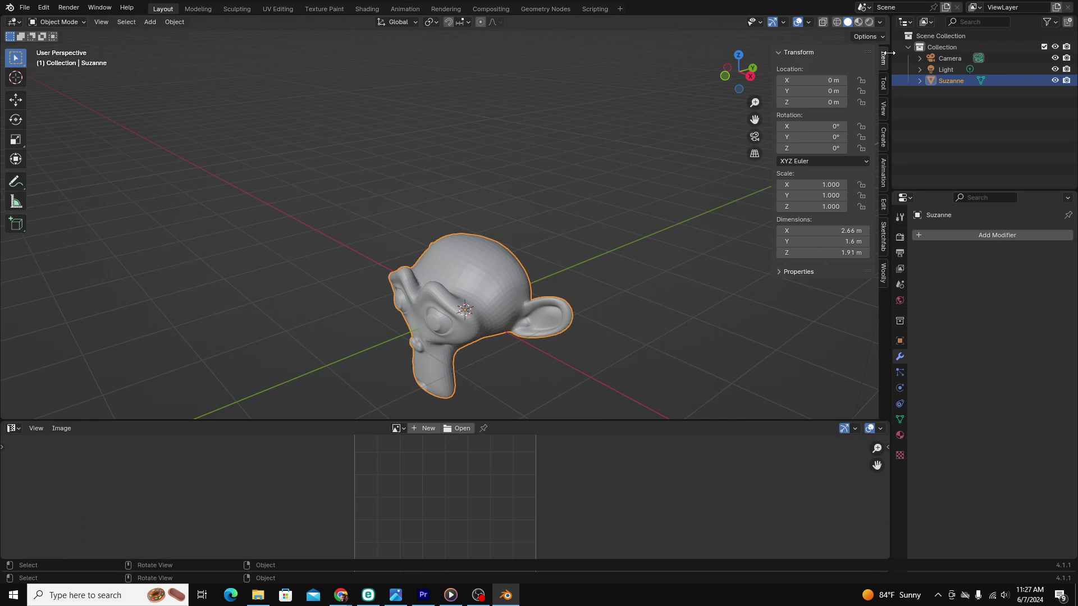
- In the Woolly sidebar panel, apply Suzanne's scale and add felt hair
click(882, 272)
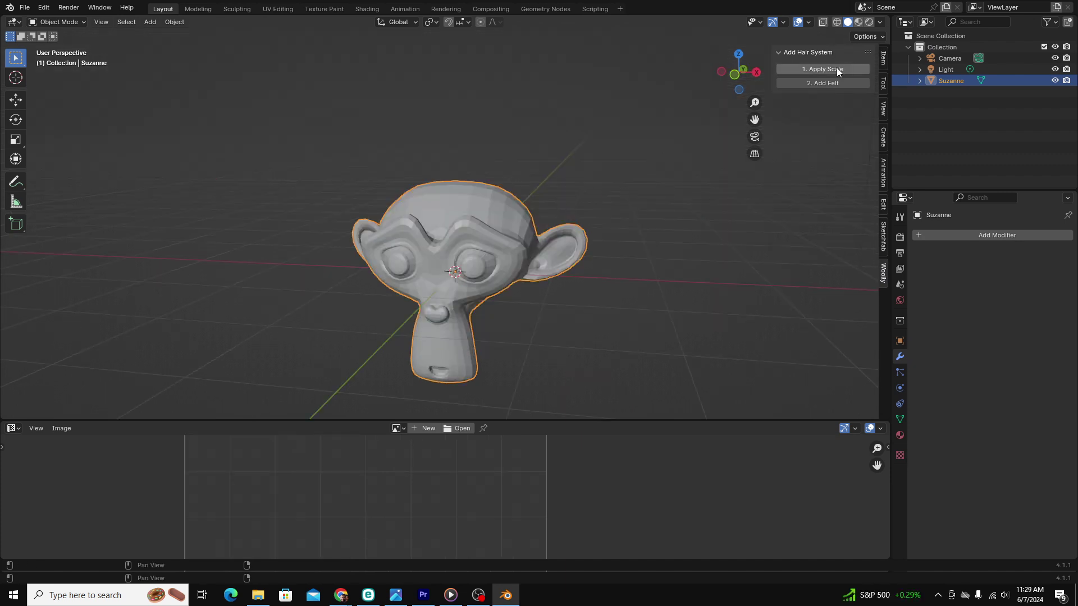
click(836, 69)
click(834, 83)
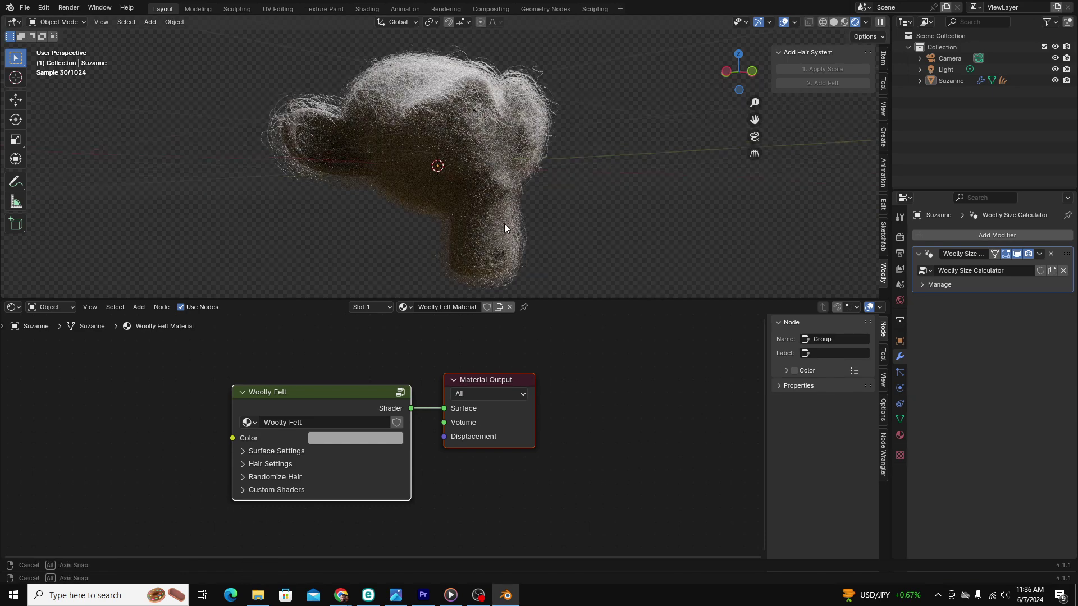
- Orbit the rendered felt-haired Suzanne, then show the Curves' Woolly Felt Modifier (Density 50, Thickness 15)
middle_drag(504, 224, 544, 224)
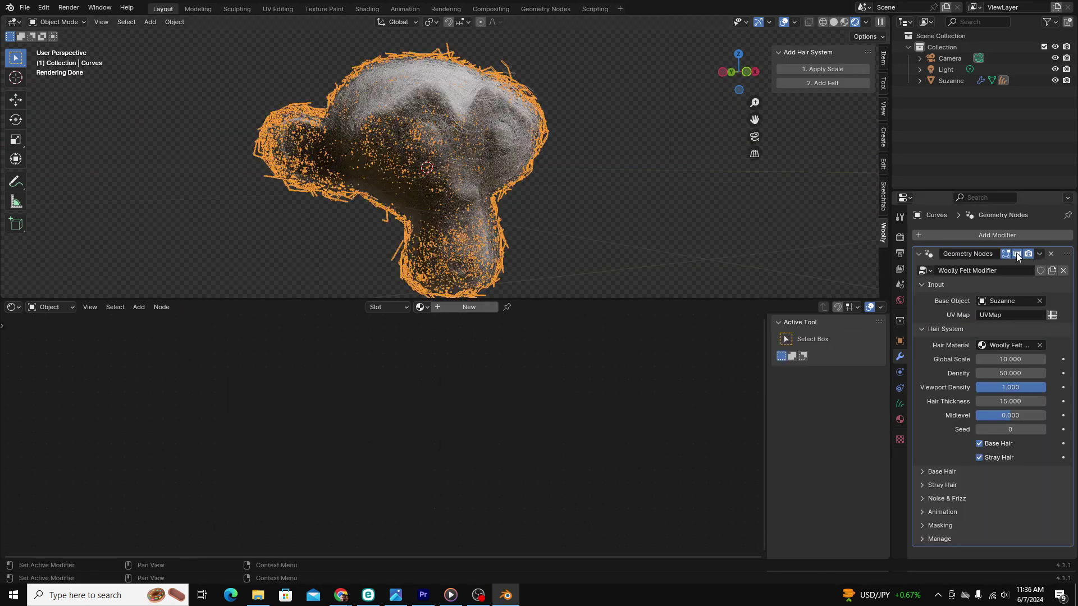
click(1017, 253)
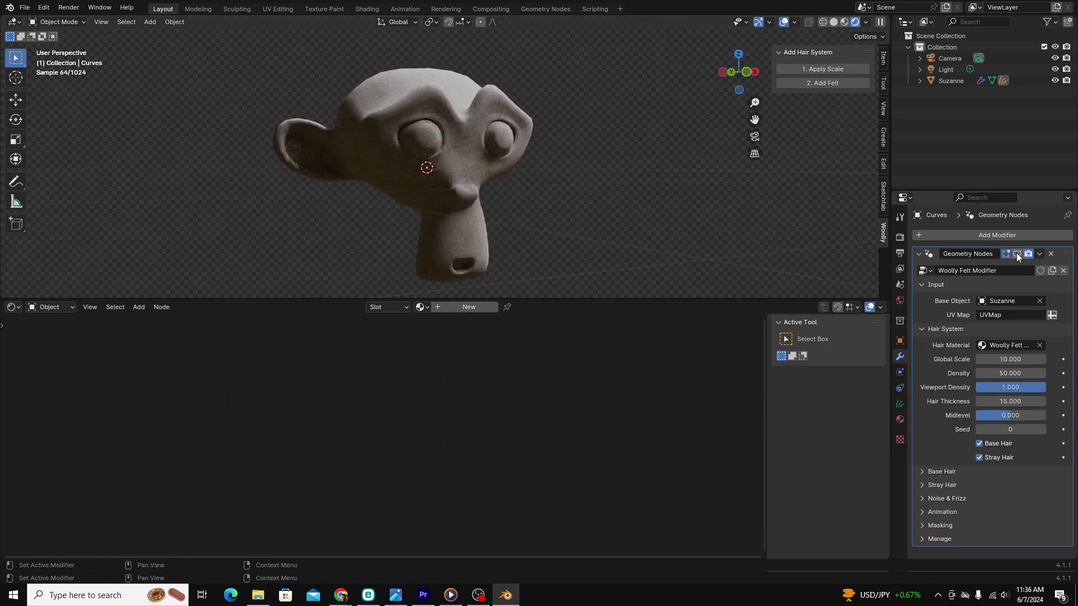
scroll(479, 208, up, 6)
middle_drag(478, 209, 568, 284)
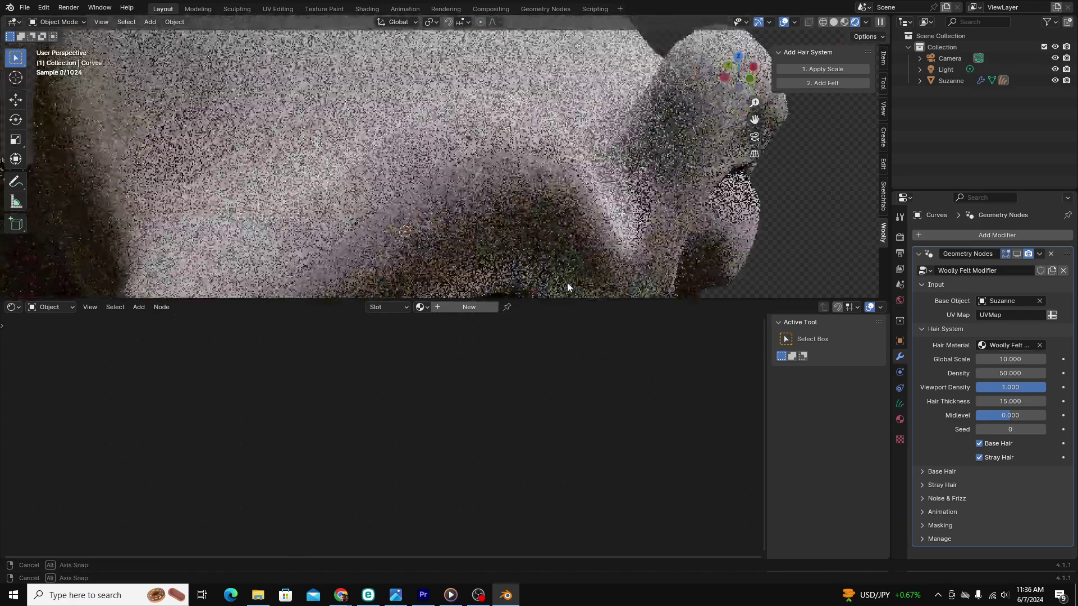
middle_drag(521, 197, 558, 180)
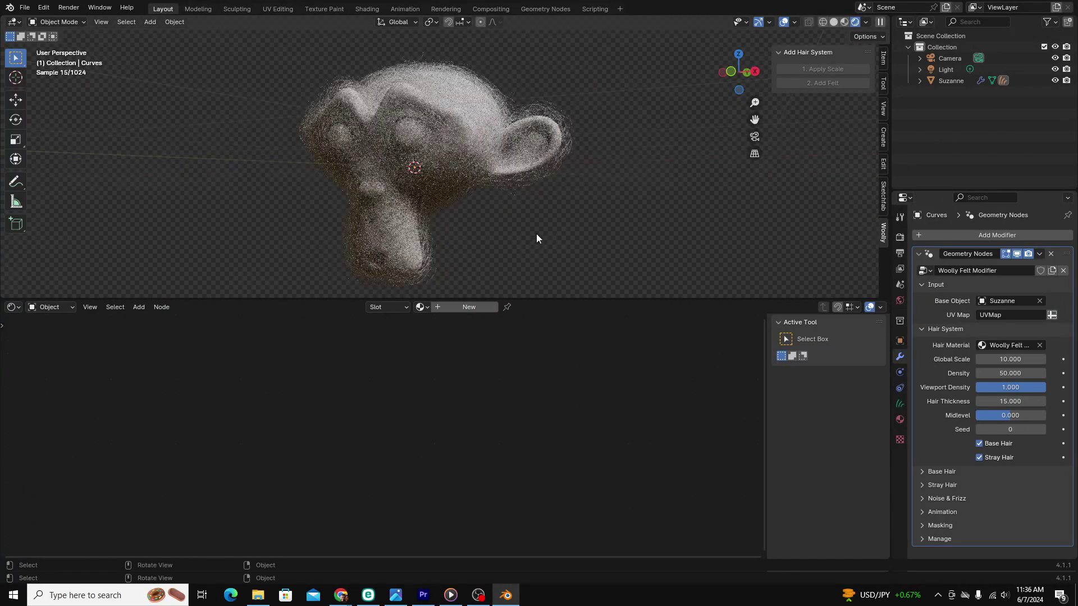
click(478, 595)
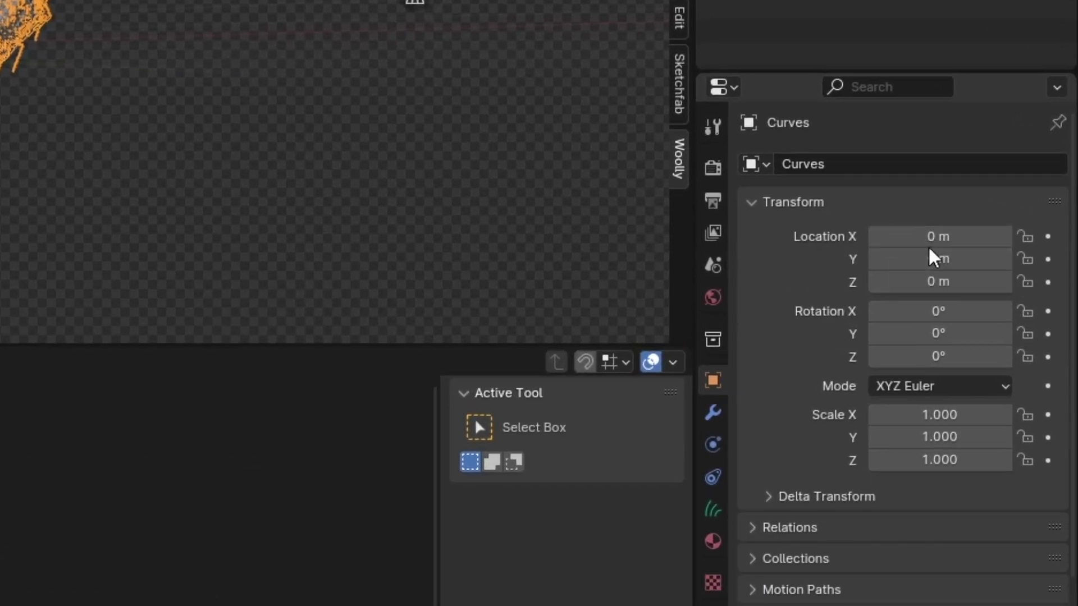
click(713, 413)
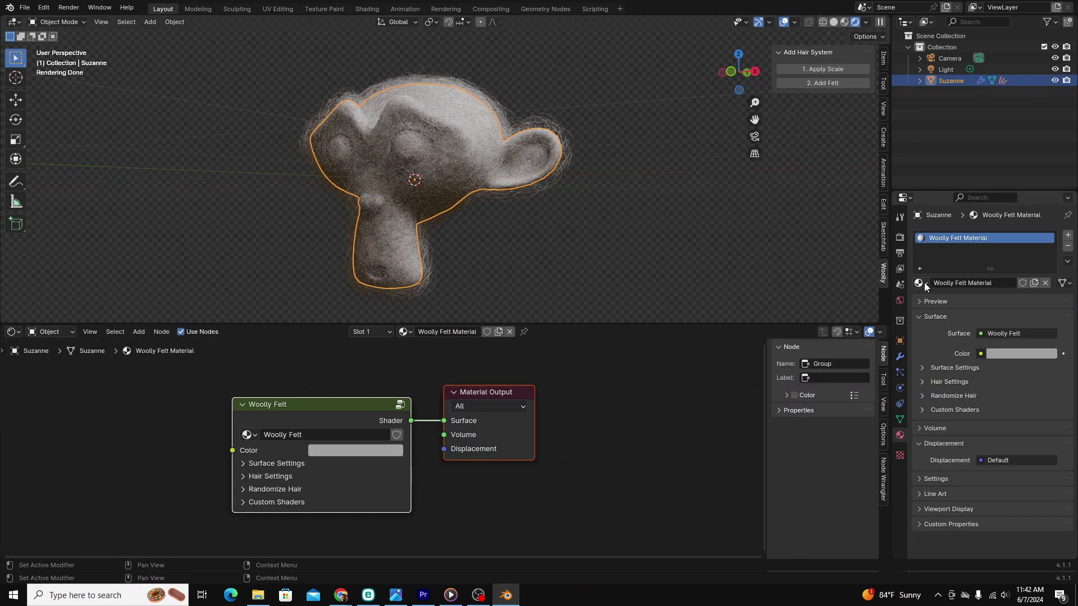
- Try several felt colours on Suzanne's Woolly Felt node, settling on pink-purple
click(919, 283)
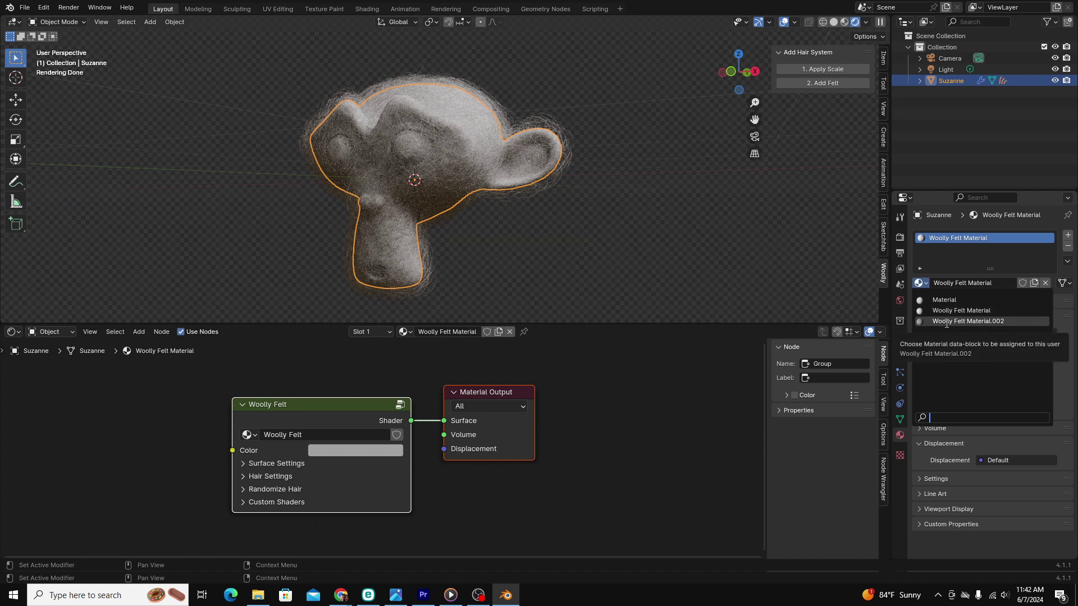
click(481, 178)
click(482, 174)
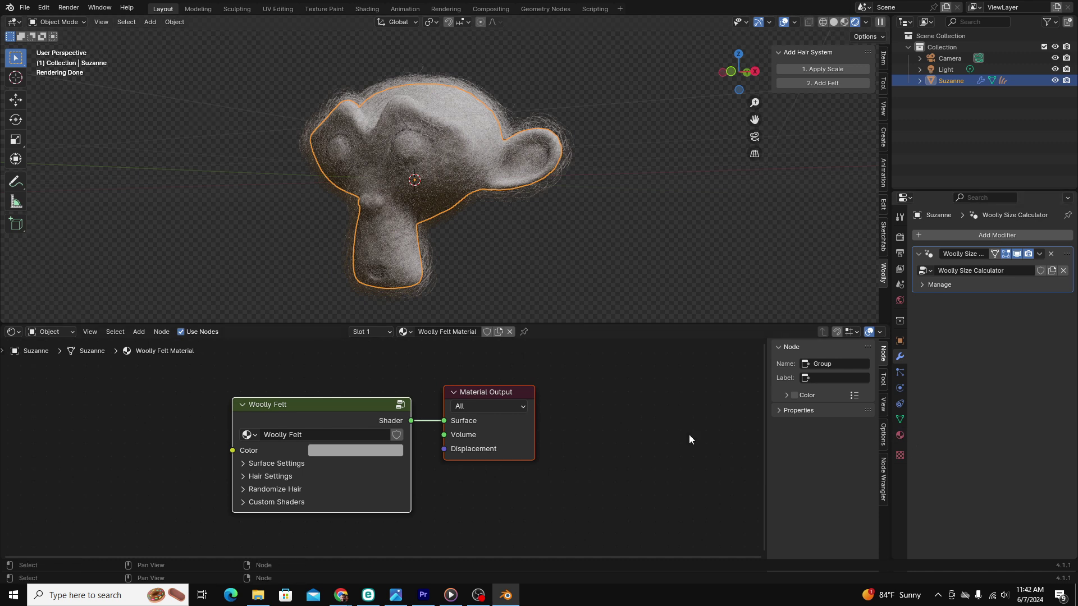
click(900, 436)
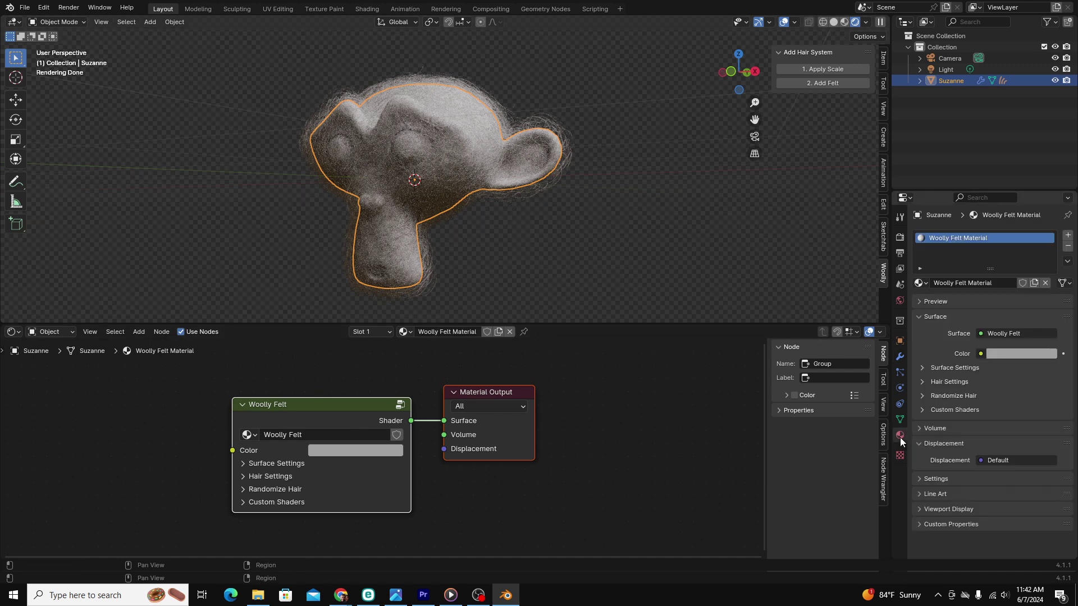
click(357, 451)
click(368, 342)
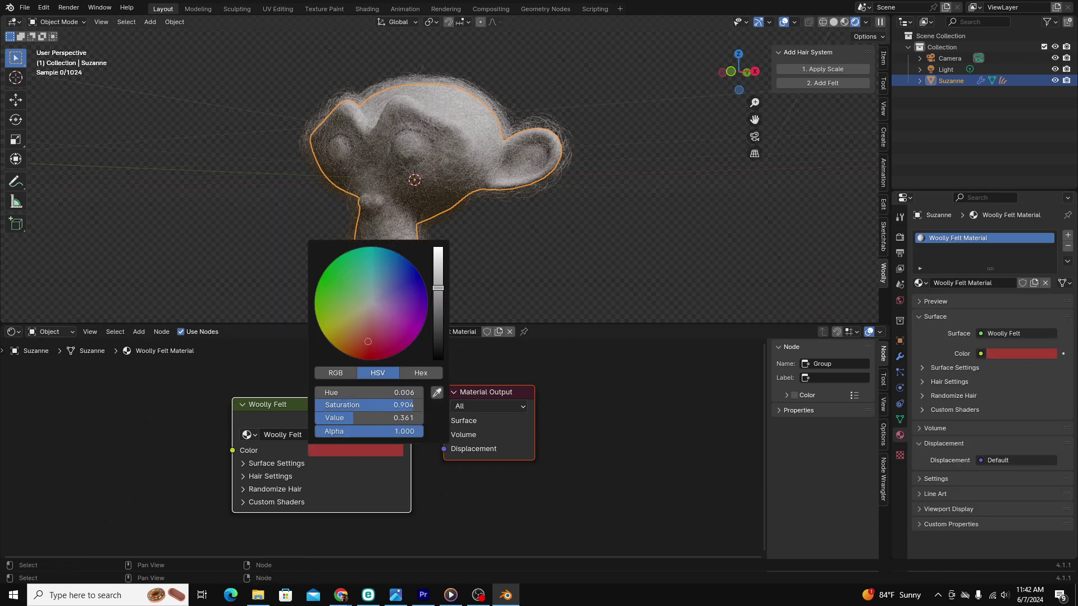
click(412, 283)
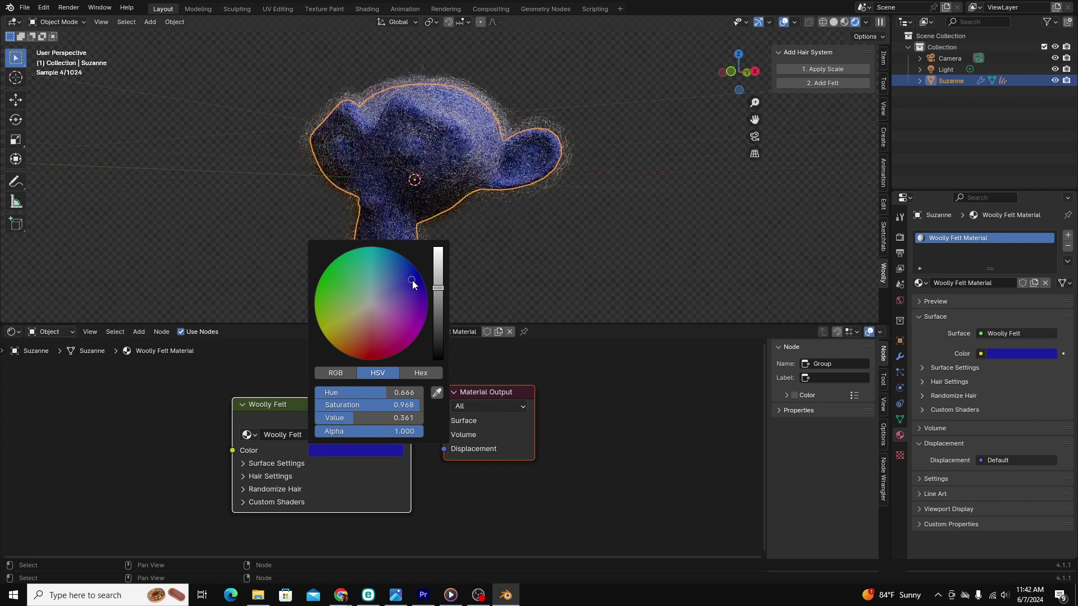
click(326, 311)
click(393, 331)
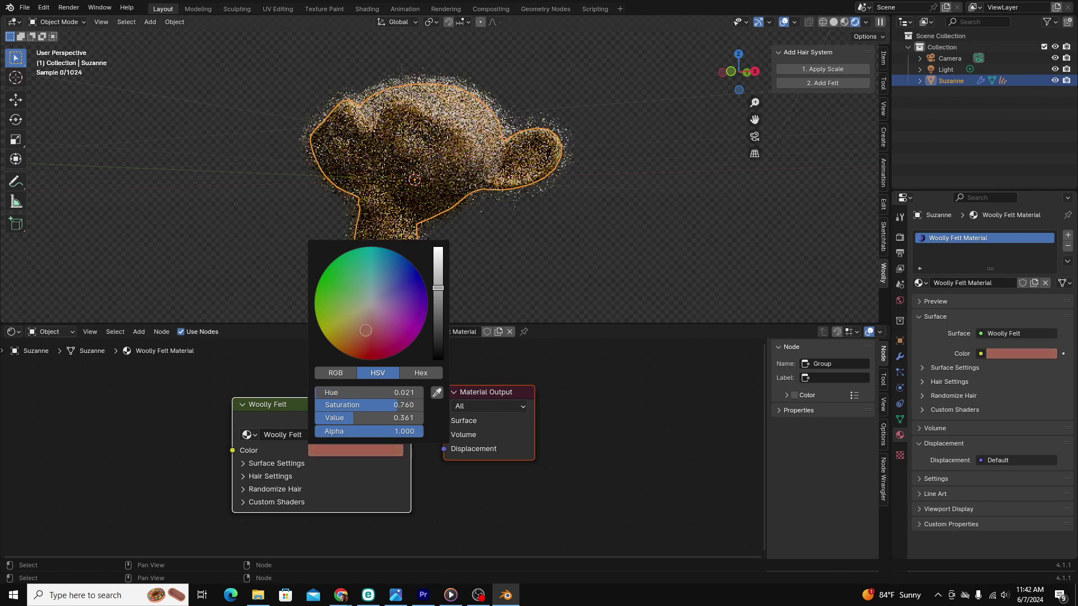
- Assign Woolly Felt Material.002 to the hair Curves and set its colour to purple
click(551, 184)
click(421, 332)
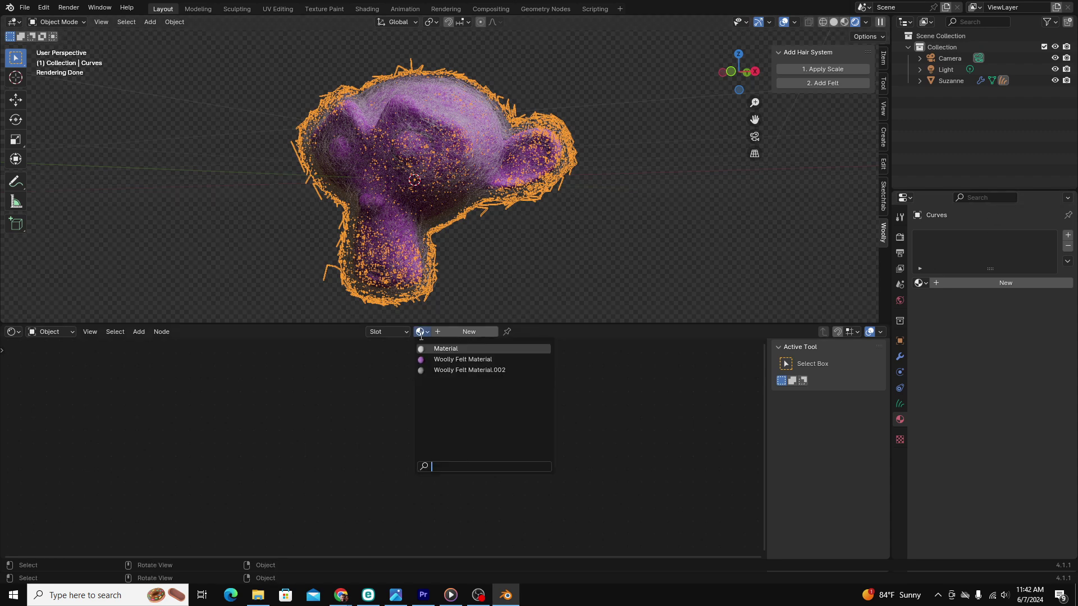
click(452, 370)
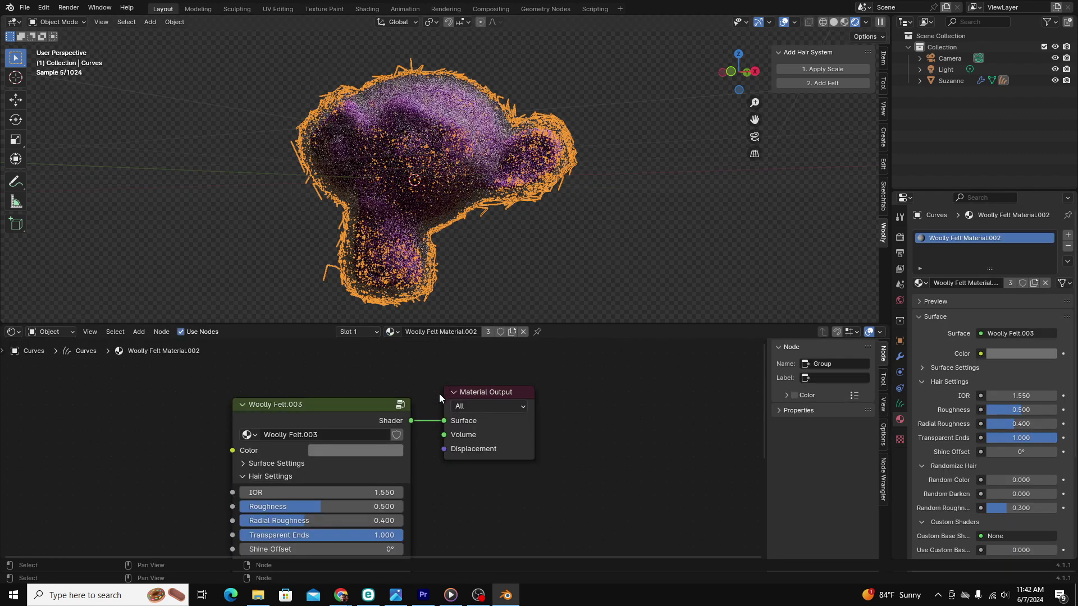
click(366, 451)
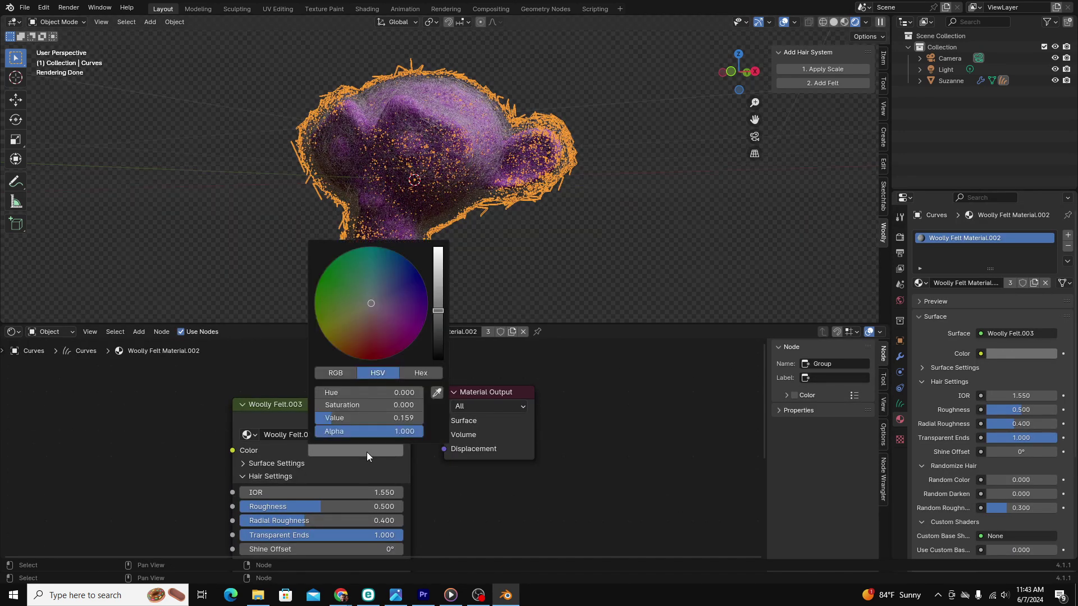
drag(408, 287, 408, 318)
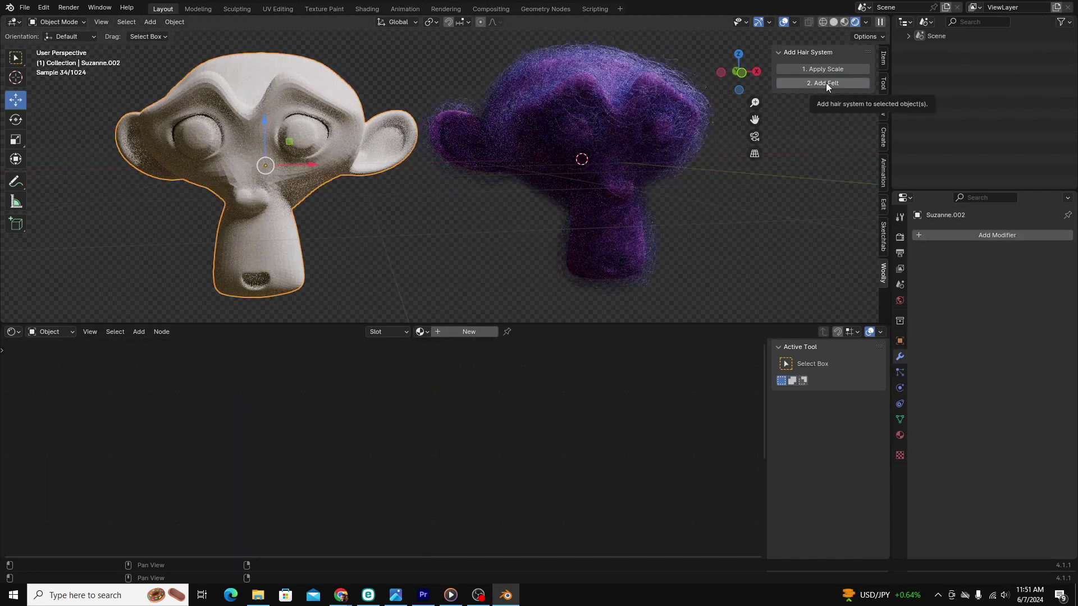
- Add felt hair to the second Suzanne and orbit out to see both heads
click(824, 83)
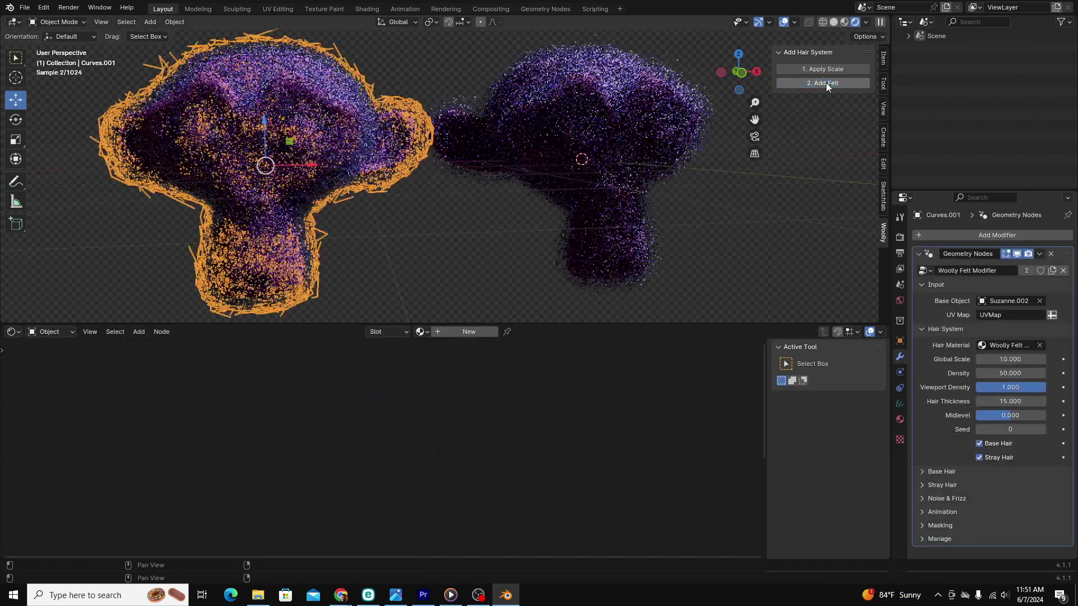
click(397, 237)
middle_drag(430, 231, 454, 227)
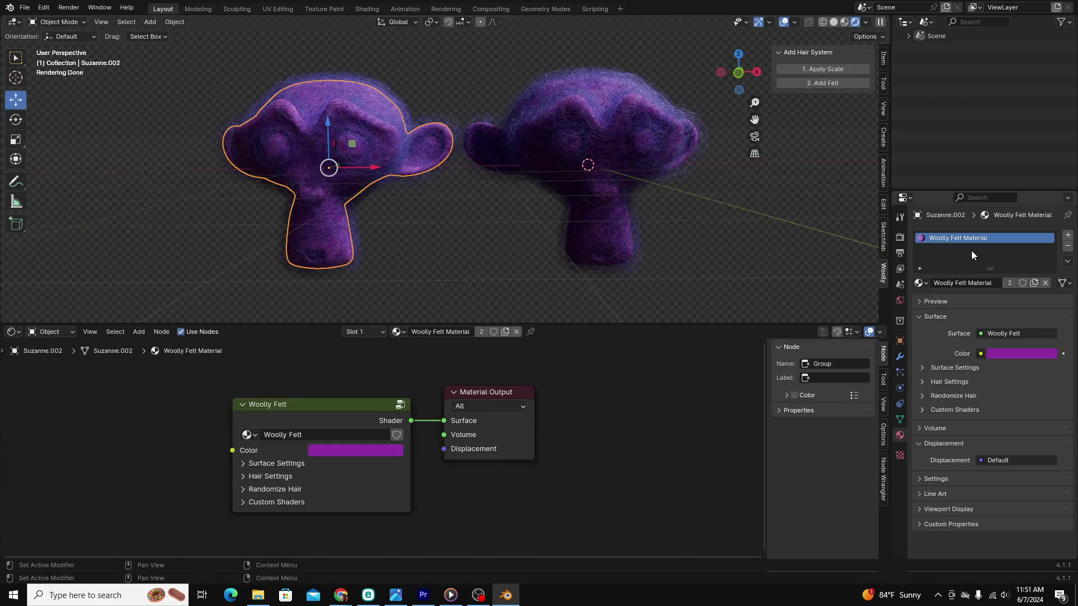
- Duplicate the felt material with a new colour and set Curves.001's hair material to Woolly Felt Material.003
click(1034, 283)
click(383, 449)
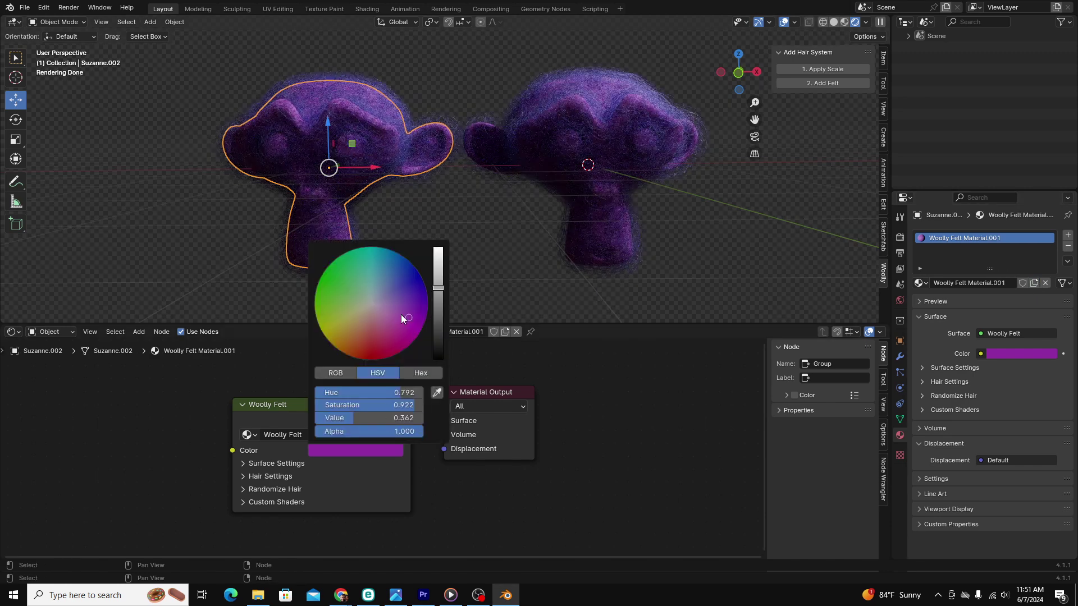
drag(401, 318, 367, 348)
click(405, 104)
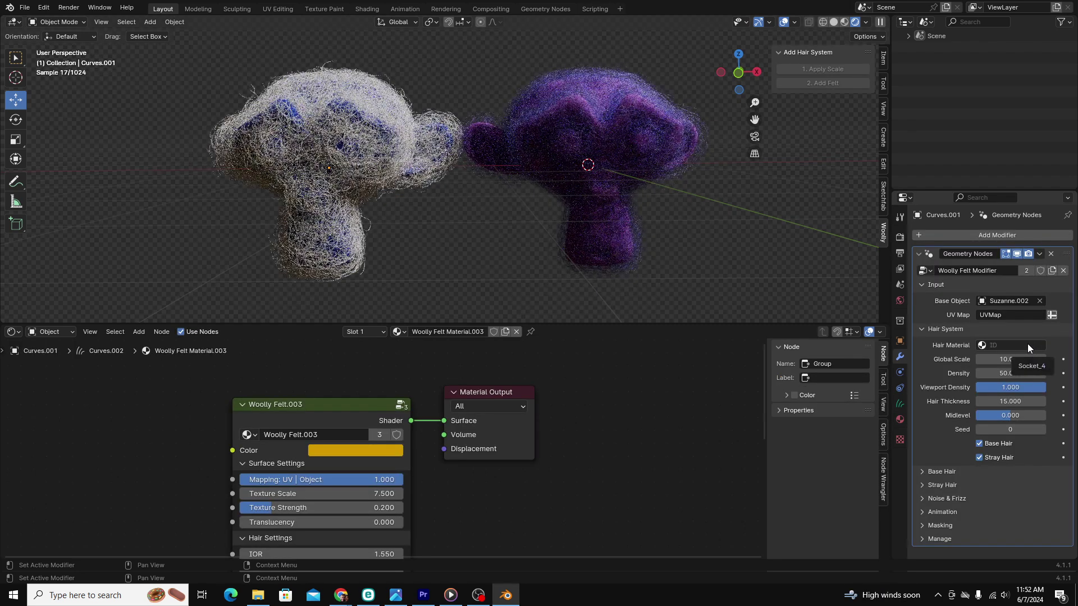
click(1028, 345)
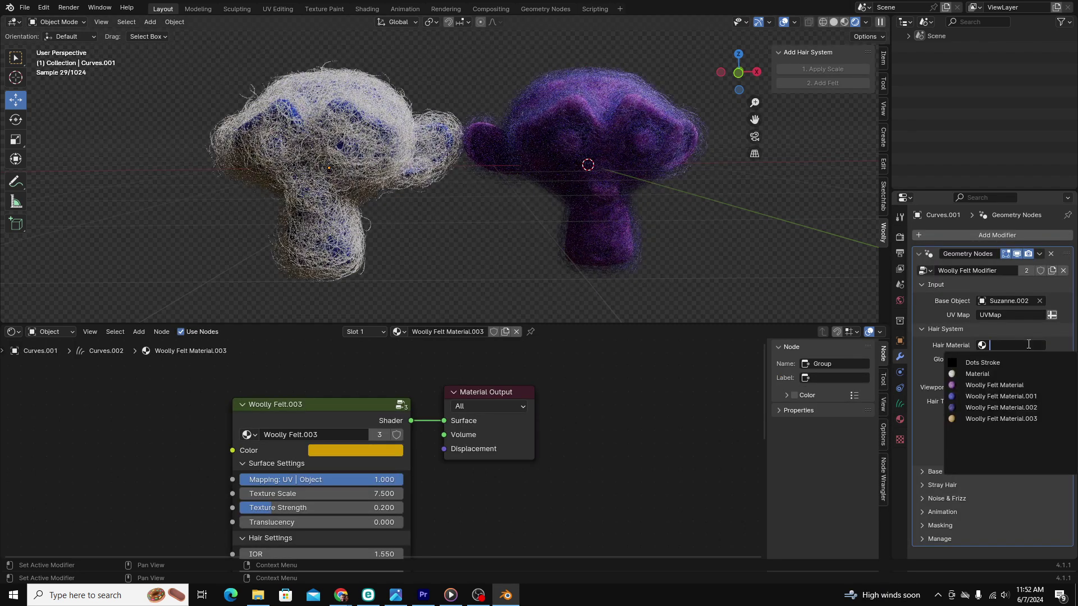
click(1034, 419)
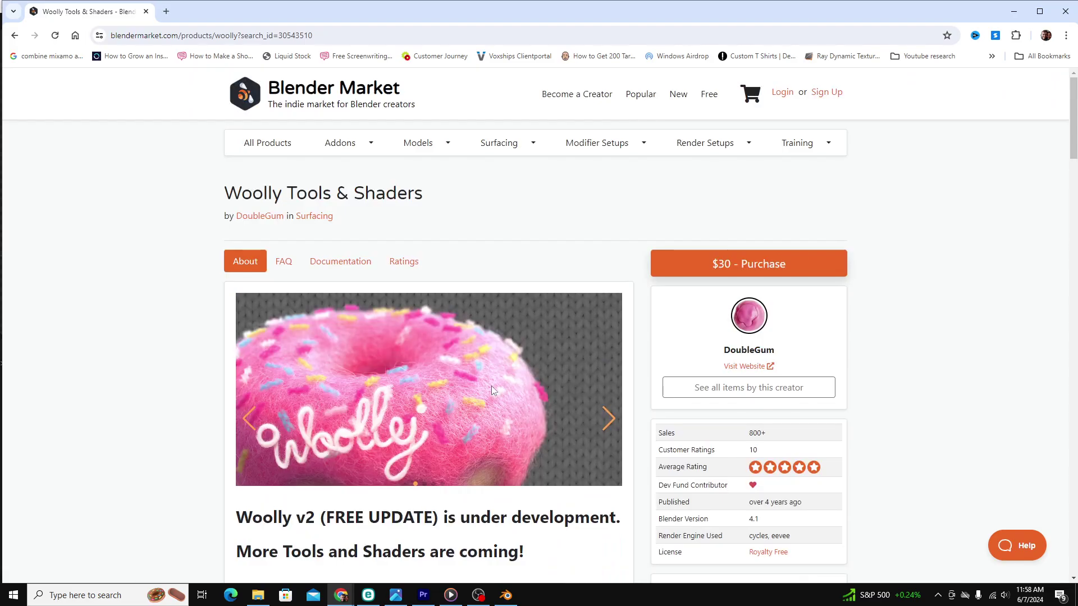
- Scroll down the Woolly product page and play The Felt Knight demo video
scroll(499, 384, down, 7)
scroll(506, 385, down, 9)
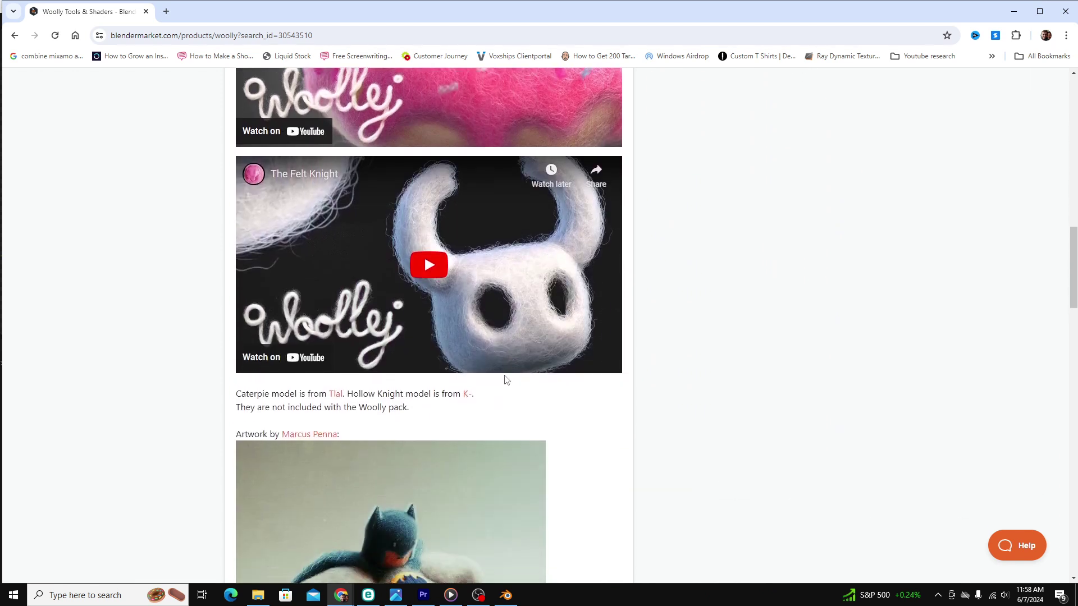
click(442, 268)
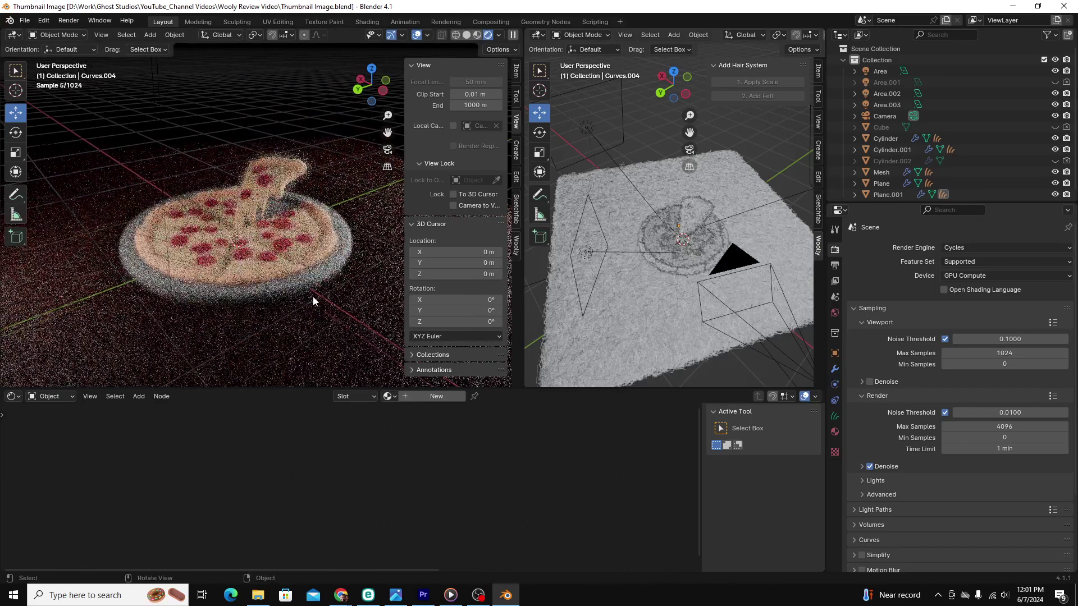
- Zoom and orbit the viewport to frame the felt-haired pepperoni pizza on its plate
scroll(312, 296, up, 6)
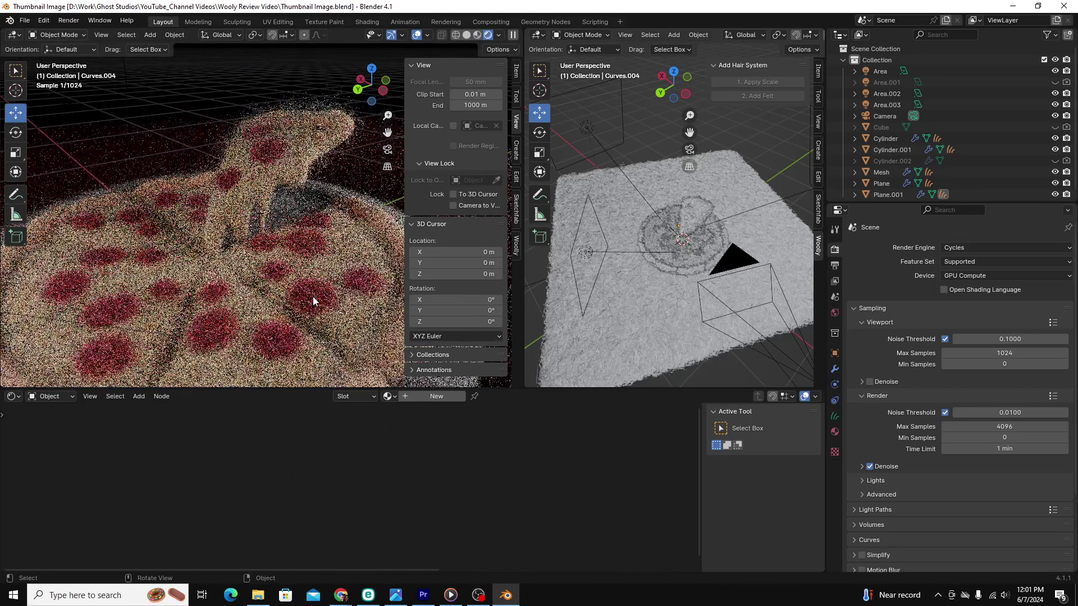
scroll(312, 297, down, 5)
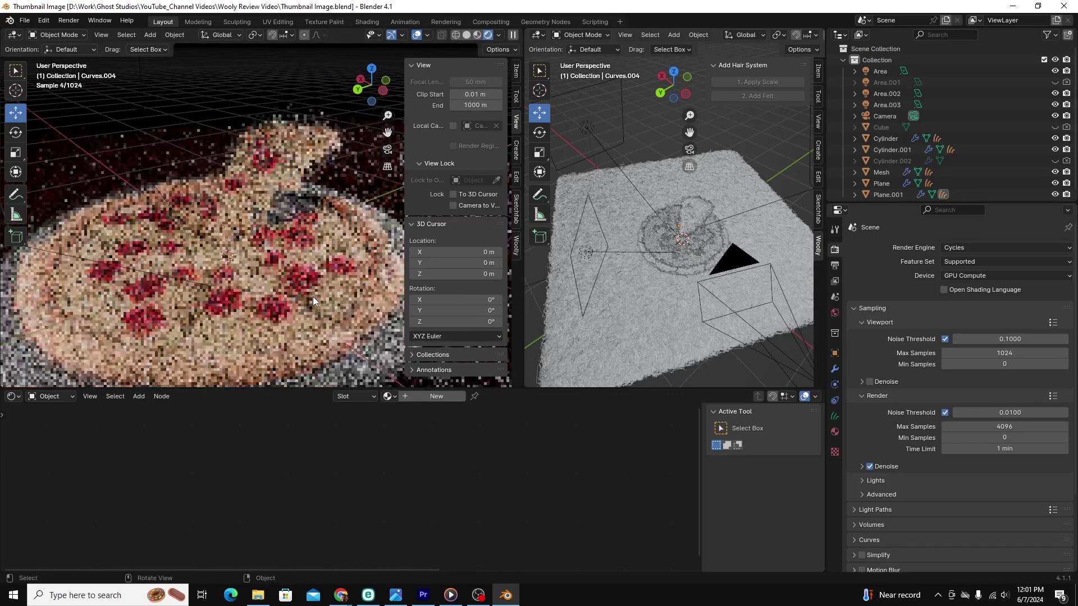
middle_drag(312, 297, 290, 301)
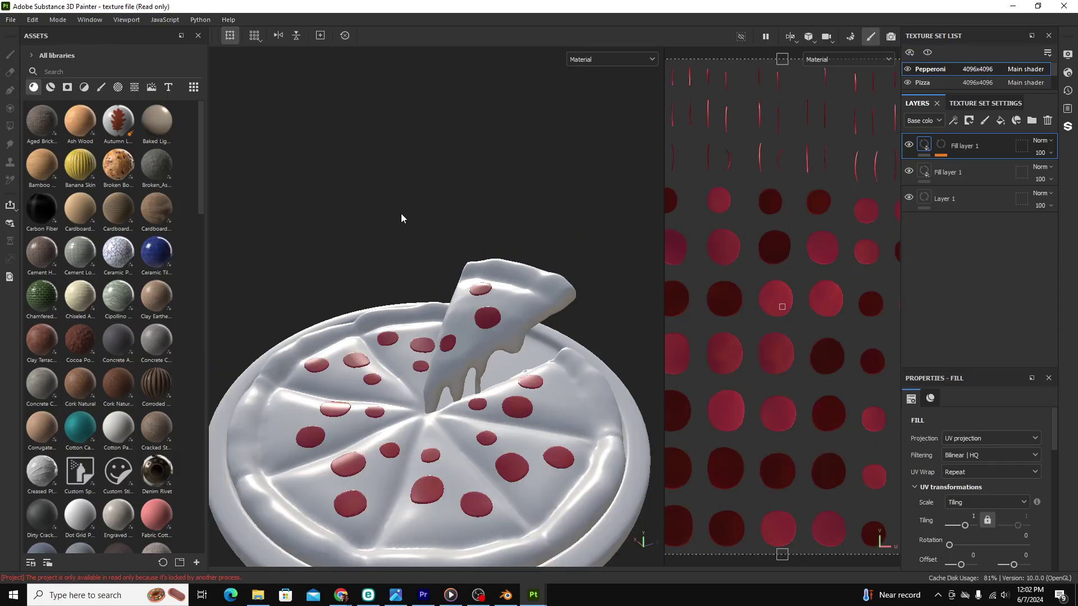
scroll(375, 254, down, 5)
alt+drag(402, 337, 598, 394)
scroll(534, 332, up, 3)
scroll(535, 332, up, 2)
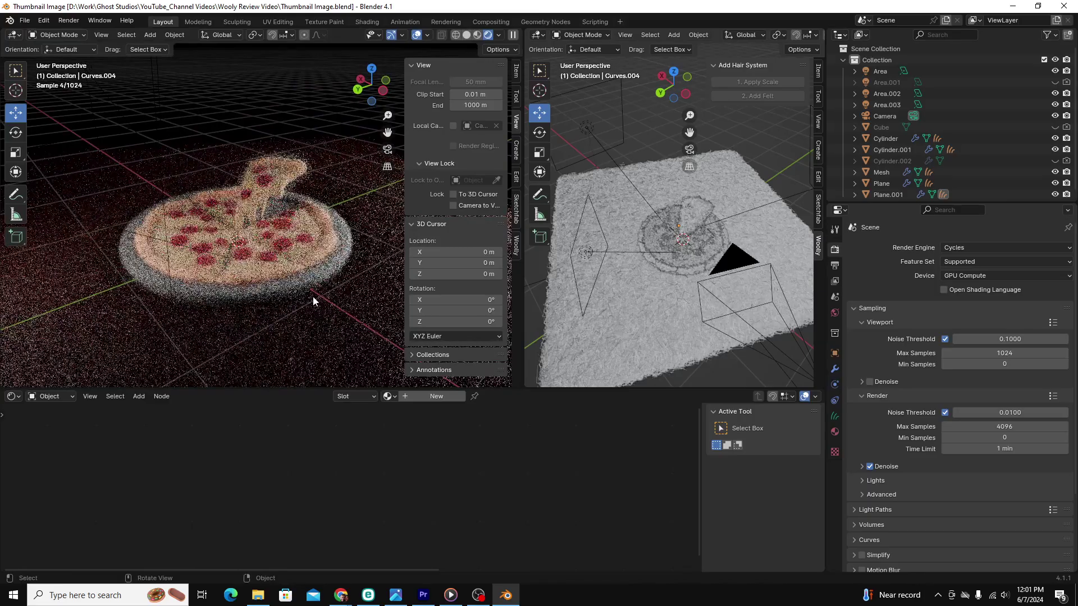
- Orbit around the felt pizza and pick Woolly Felt Material.001 in the Shader Editor's material list
scroll(313, 298, up, 6)
scroll(313, 301, down, 2)
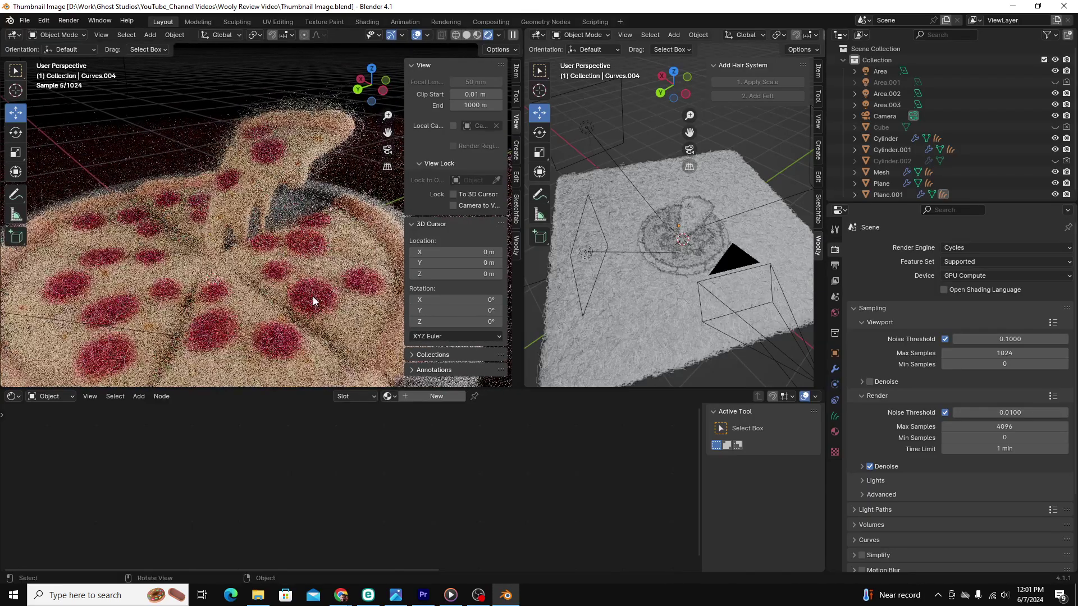
scroll(313, 301, down, 3)
middle_drag(313, 301, 231, 292)
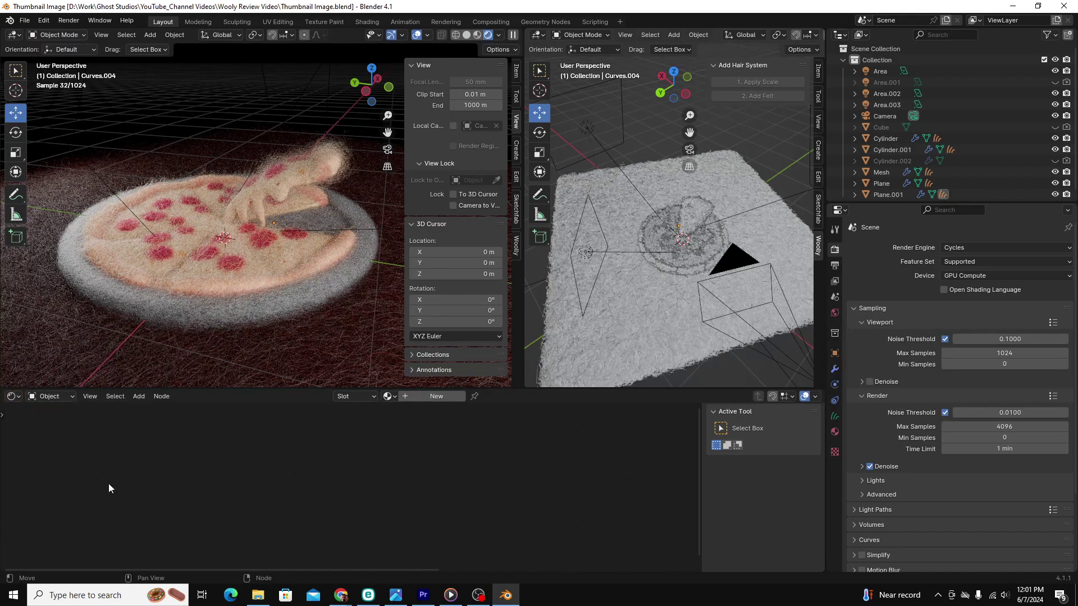
click(393, 396)
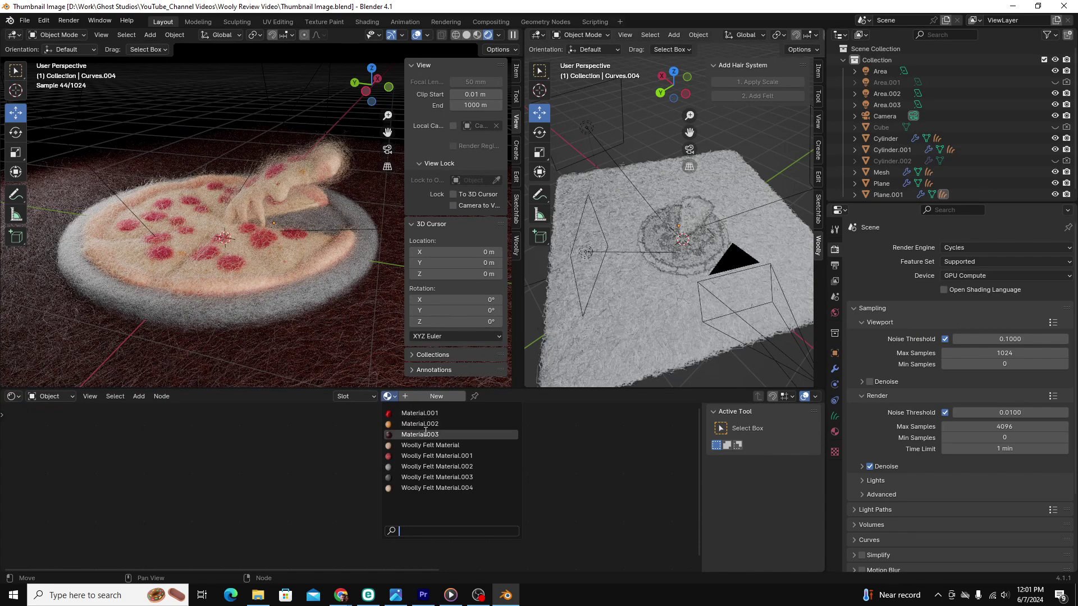
click(436, 456)
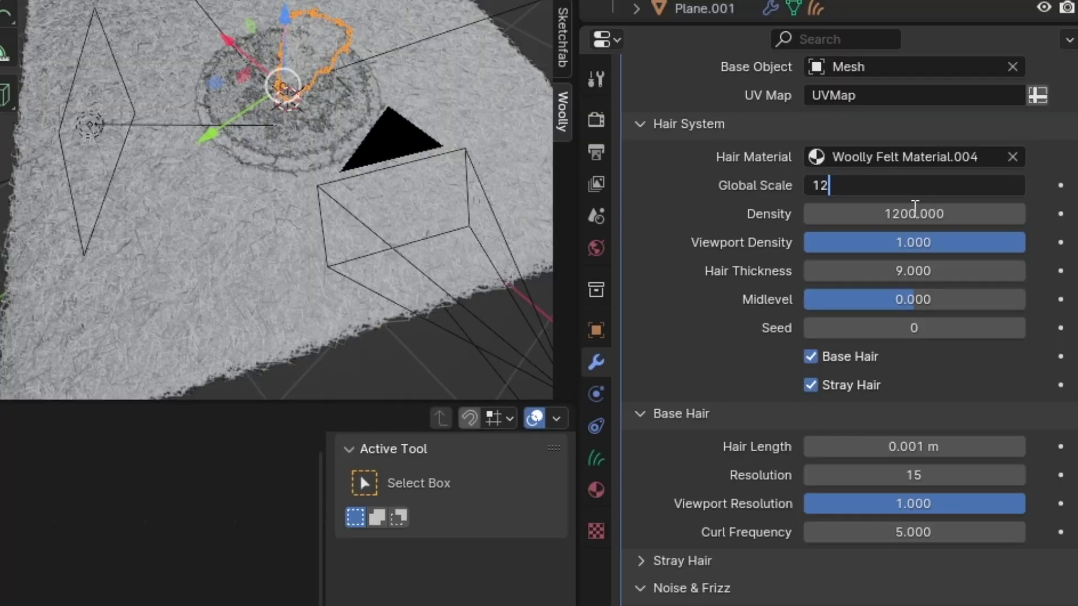
- Set Global Scale to 12, Viewport Resolution to about 0.704, and Resolution from 15 to 14
key(Return)
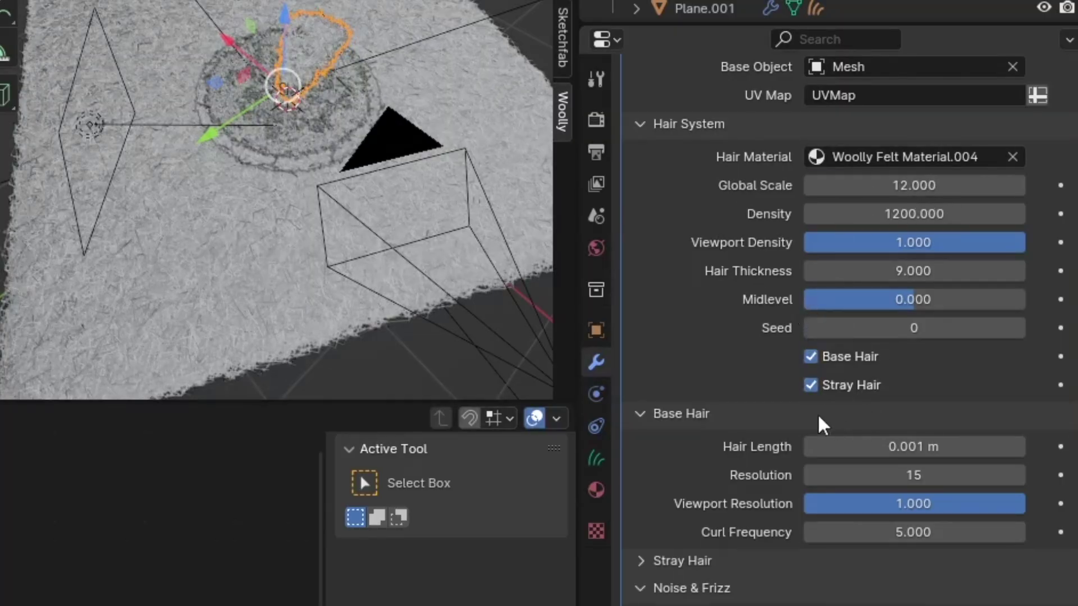
scroll(817, 413, down, 3)
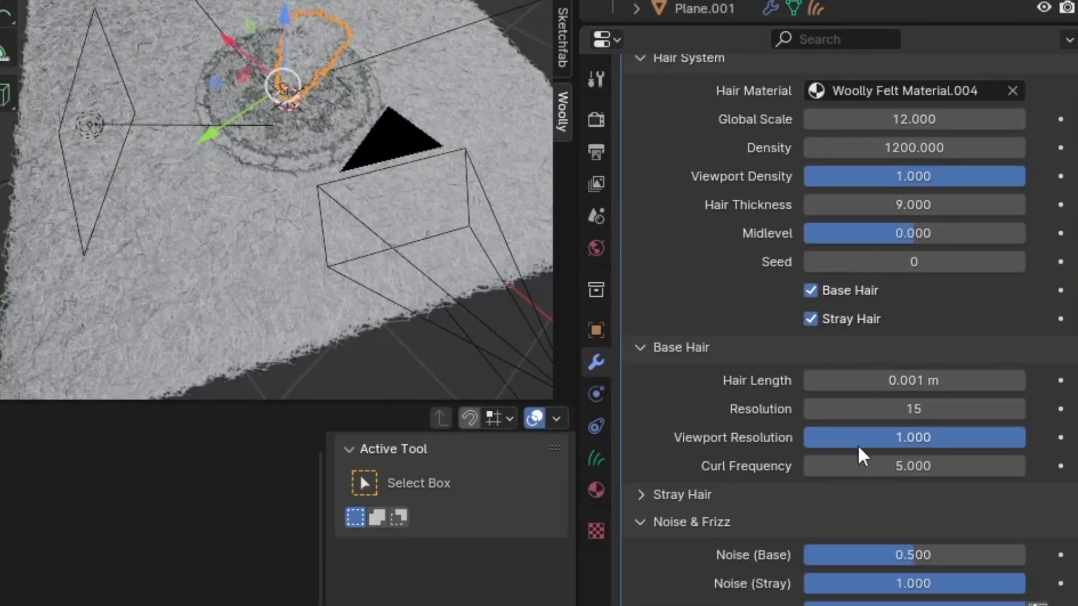
drag(1023, 437, 966, 429)
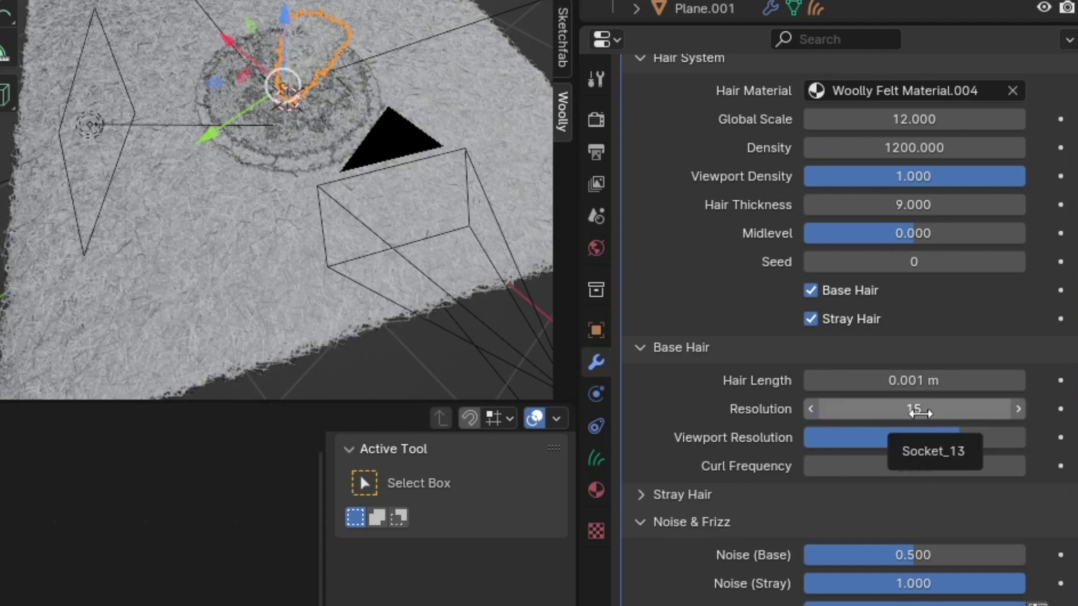
click(811, 409)
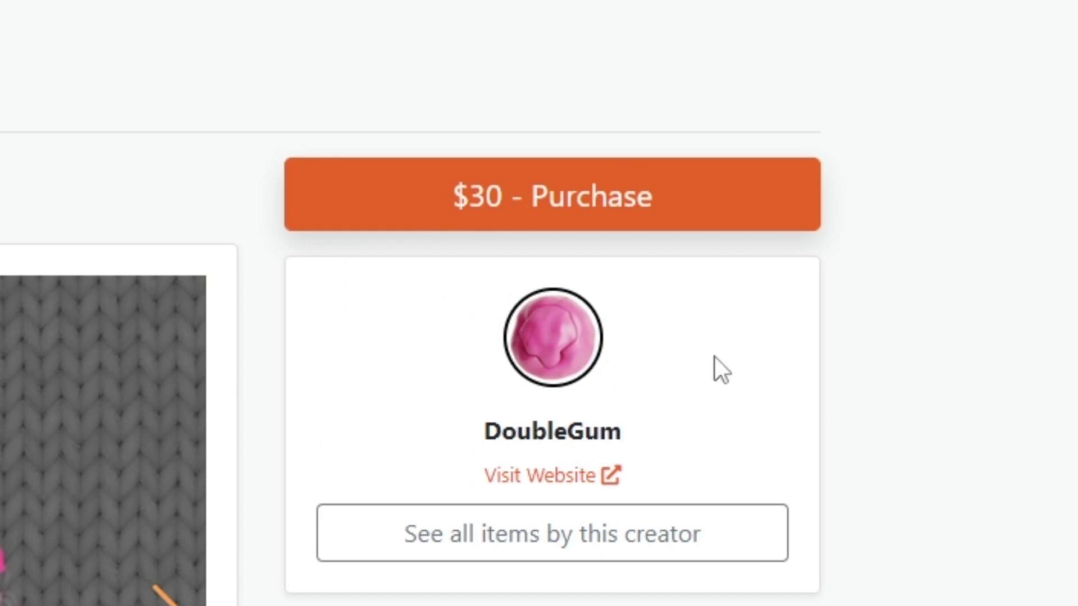
- Scroll to the Before You Buy notes and highlight the 'Not made for old Macbooks' line
scroll(567, 486, down, 10)
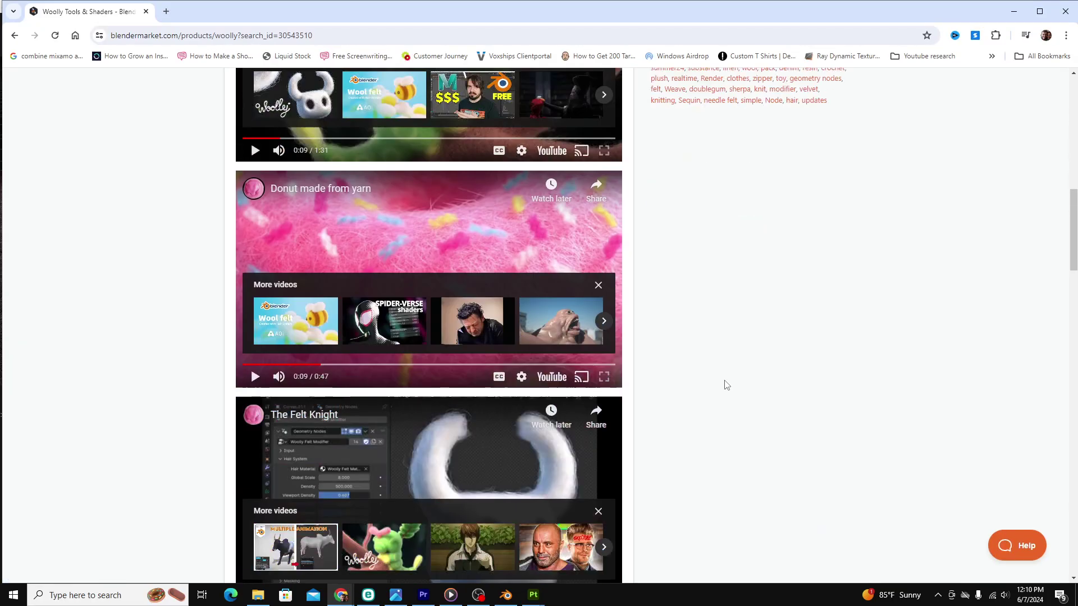
scroll(726, 385, down, 20)
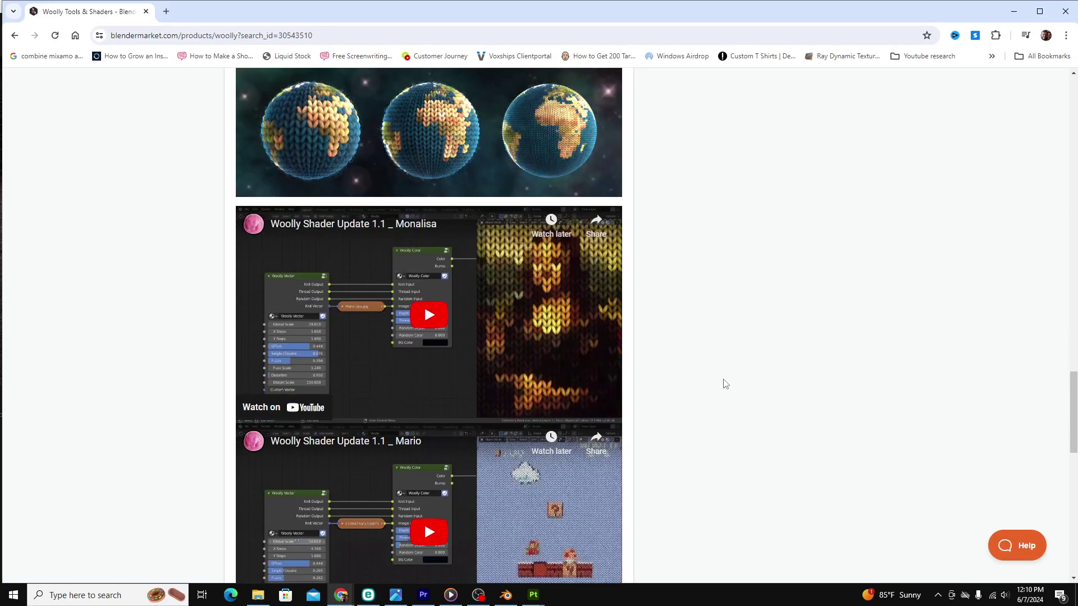
scroll(724, 382, down, 9)
scroll(722, 380, up, 1)
drag(258, 444, 498, 445)
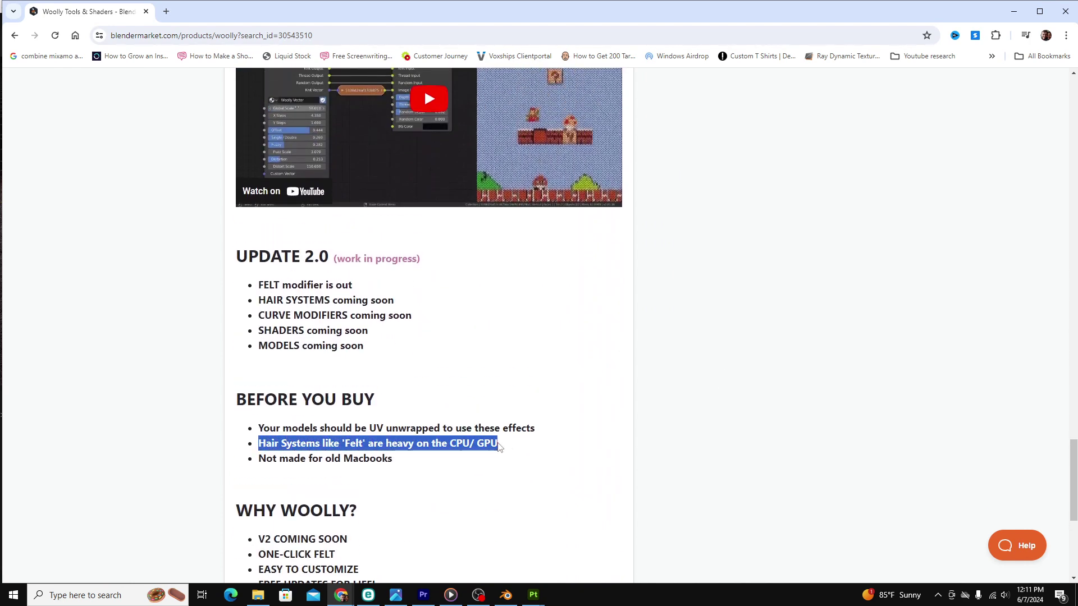
drag(259, 458, 395, 460)
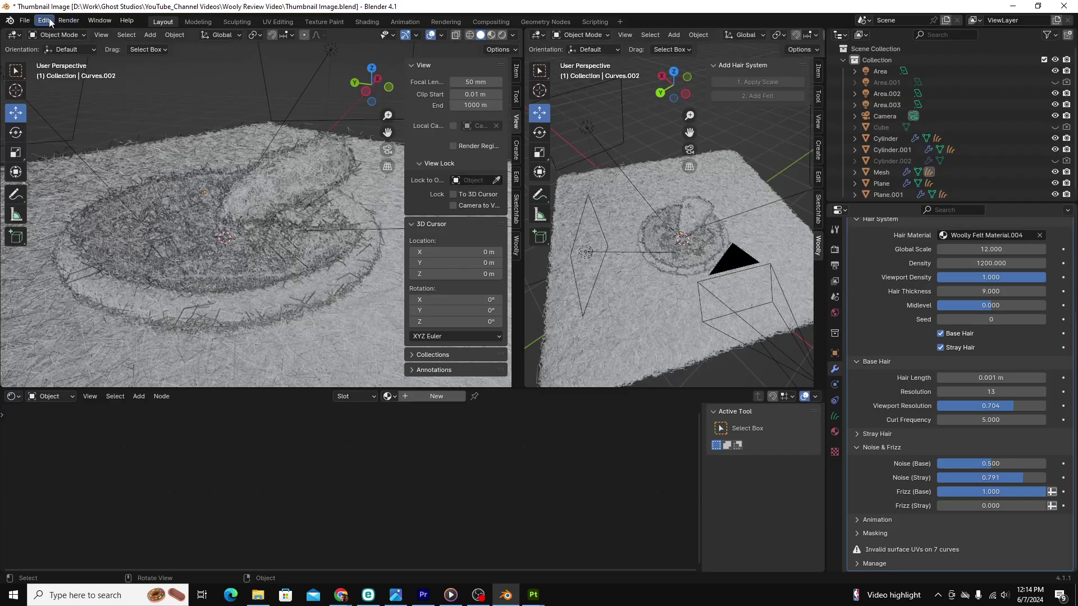
- Check the GPU render devices in Preferences, then render the felt pizza scene with Render Image
click(42, 21)
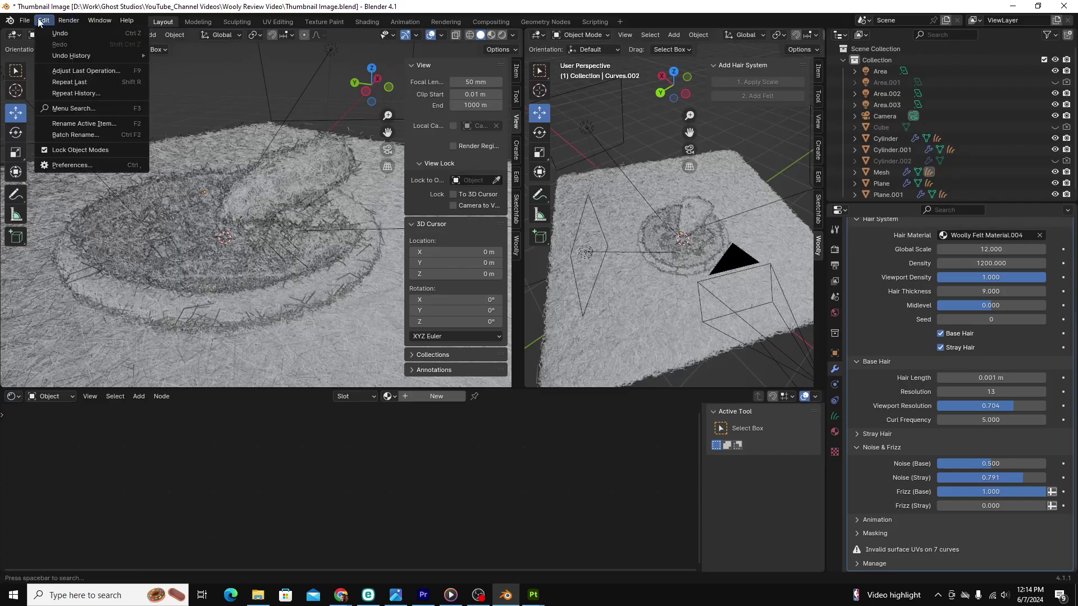
click(56, 165)
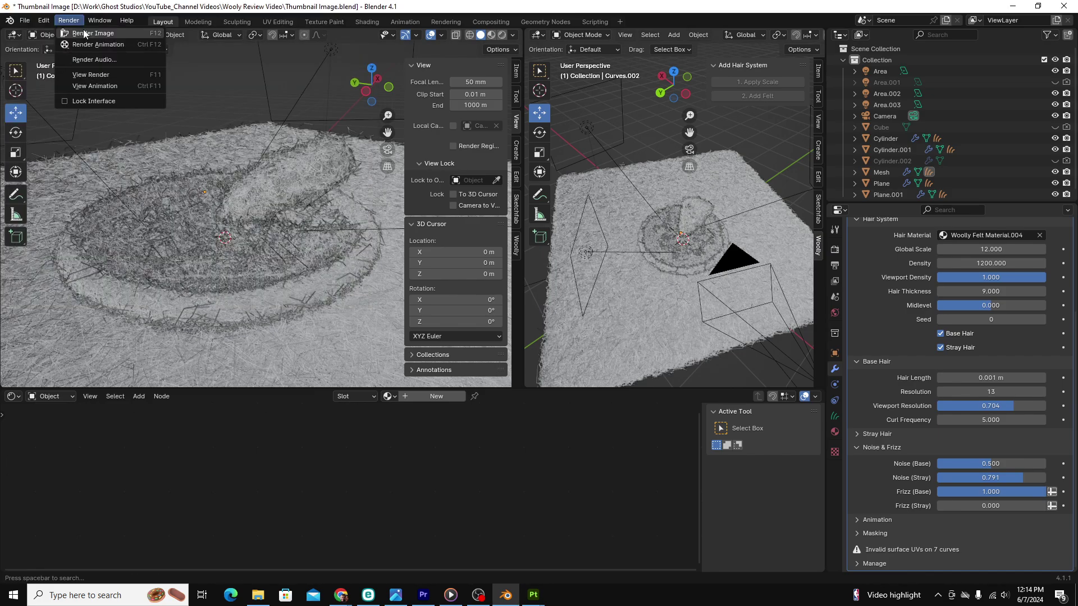
click(83, 29)
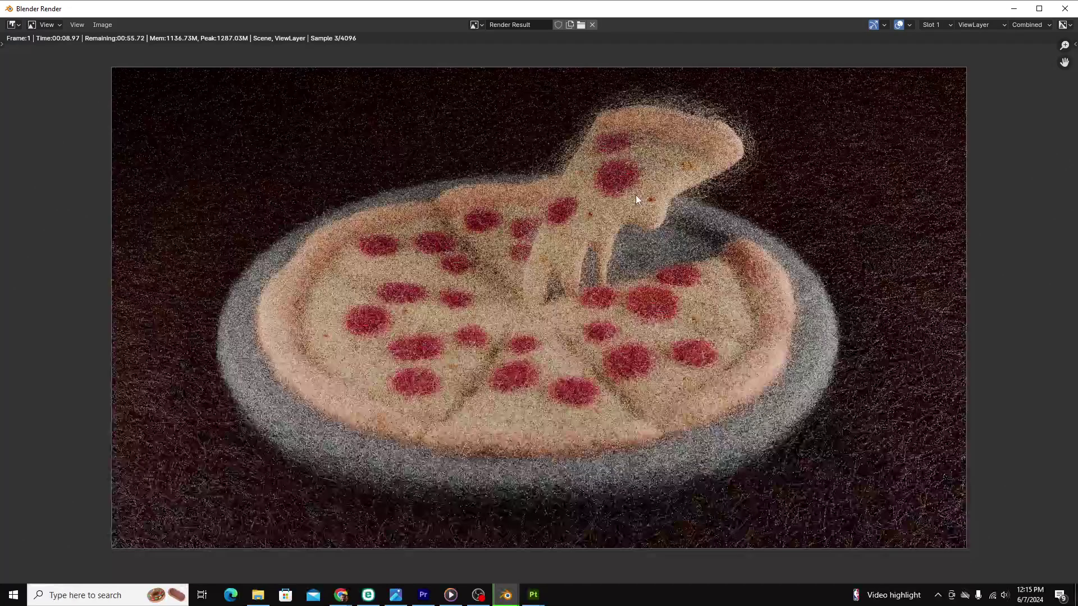
scroll(639, 193, down, 3)
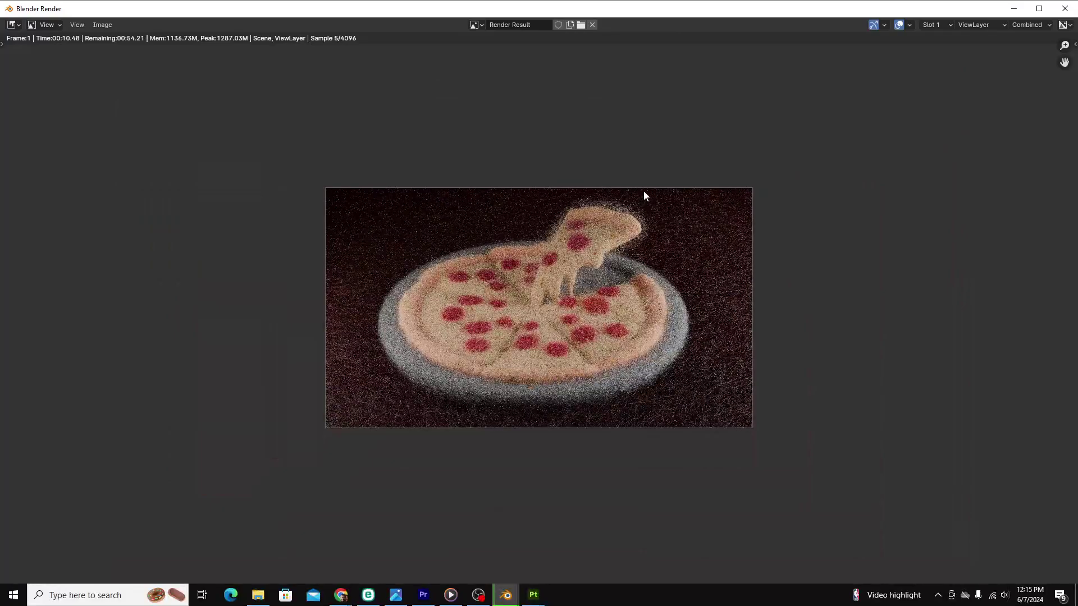
scroll(643, 191, up, 2)
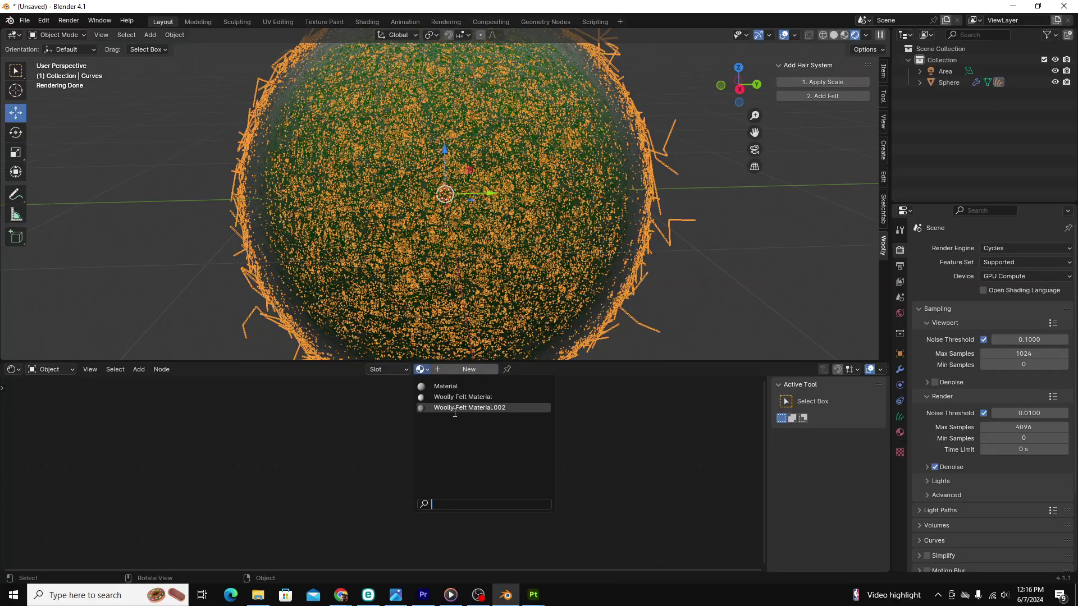
click(455, 410)
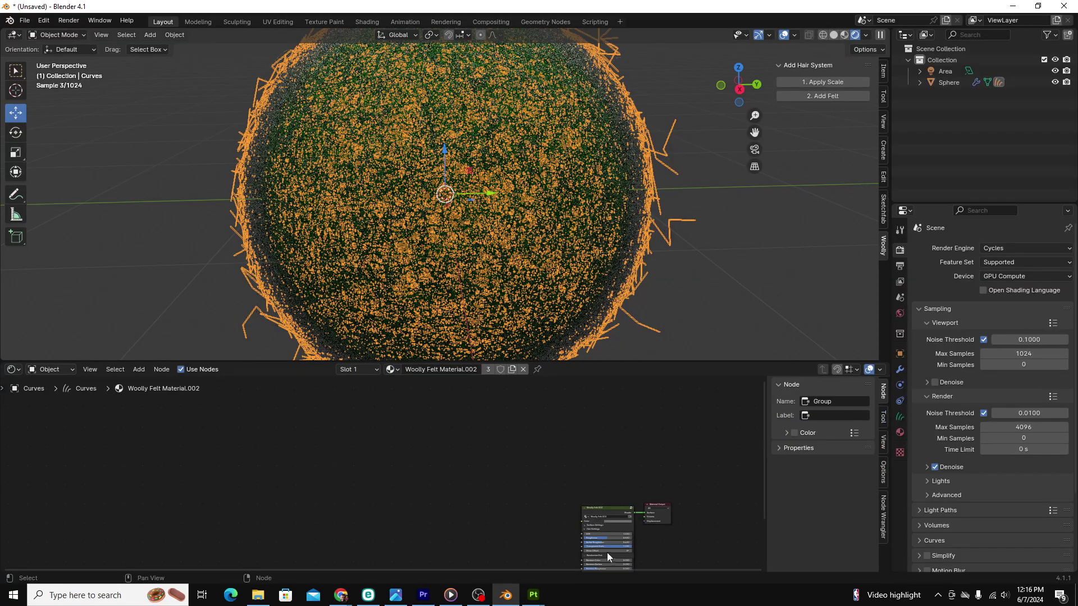
- Set the sphere's Woolly Felt Material.002 colour to dark blue
click(624, 521)
click(683, 210)
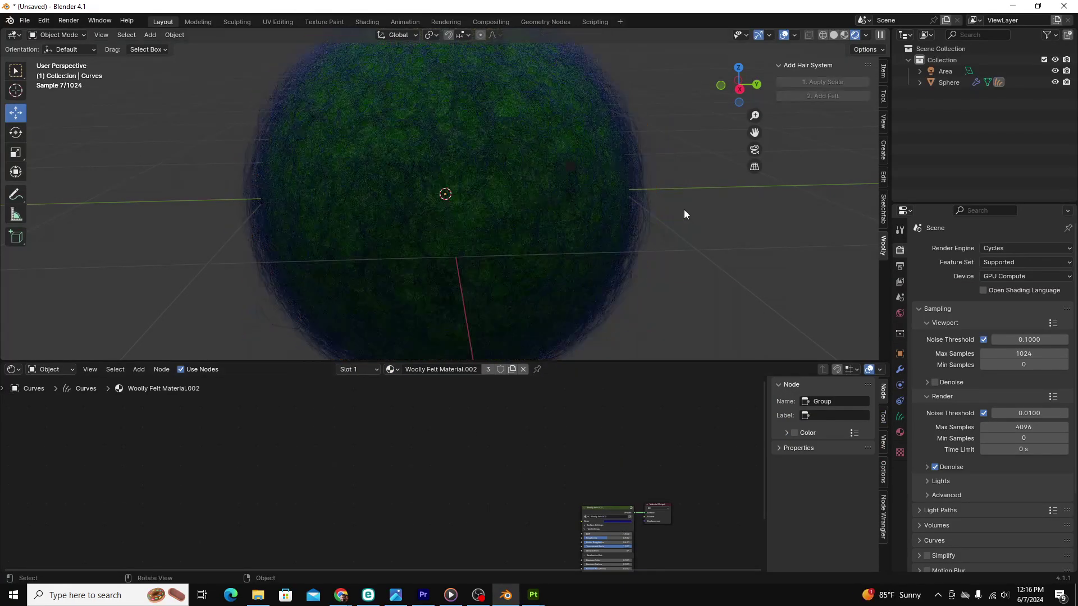
middle_drag(684, 233, 684, 258)
- Raise the sphere's felt hair Density to 150, then view the result from several angles
click(685, 254)
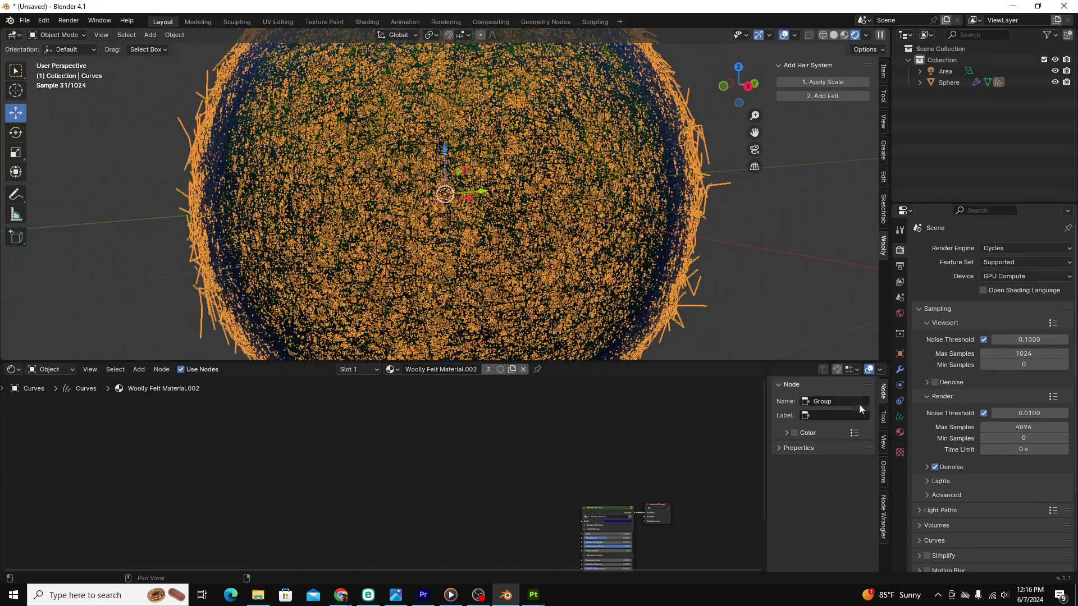
click(900, 370)
click(1021, 386)
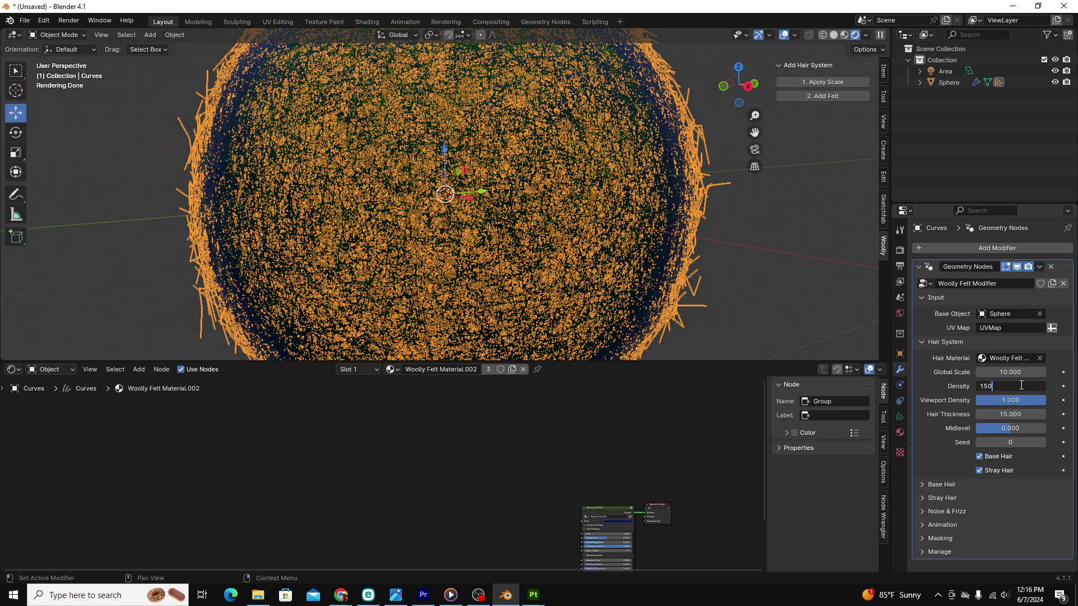
text(150)
key(Return)
click(826, 294)
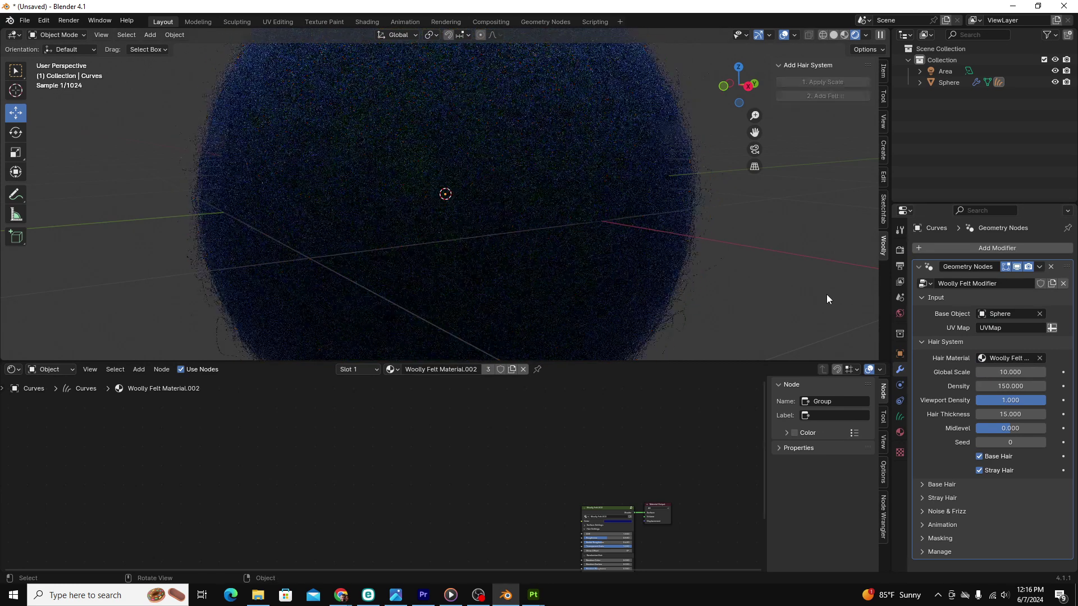
middle_drag(815, 301, 666, 321)
middle_drag(789, 298, 649, 291)
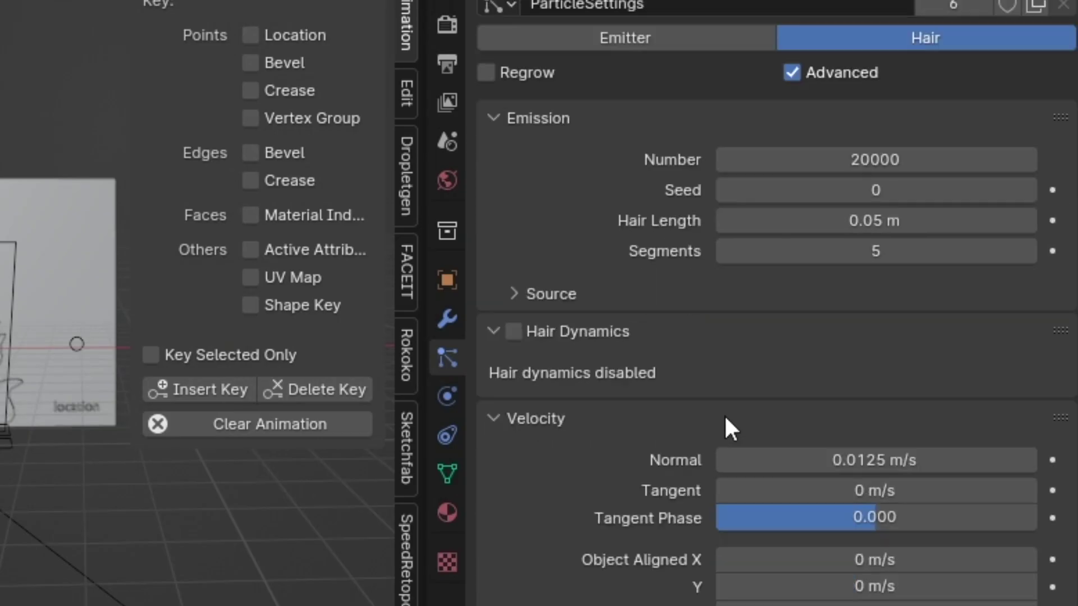
scroll(721, 420, down, 12)
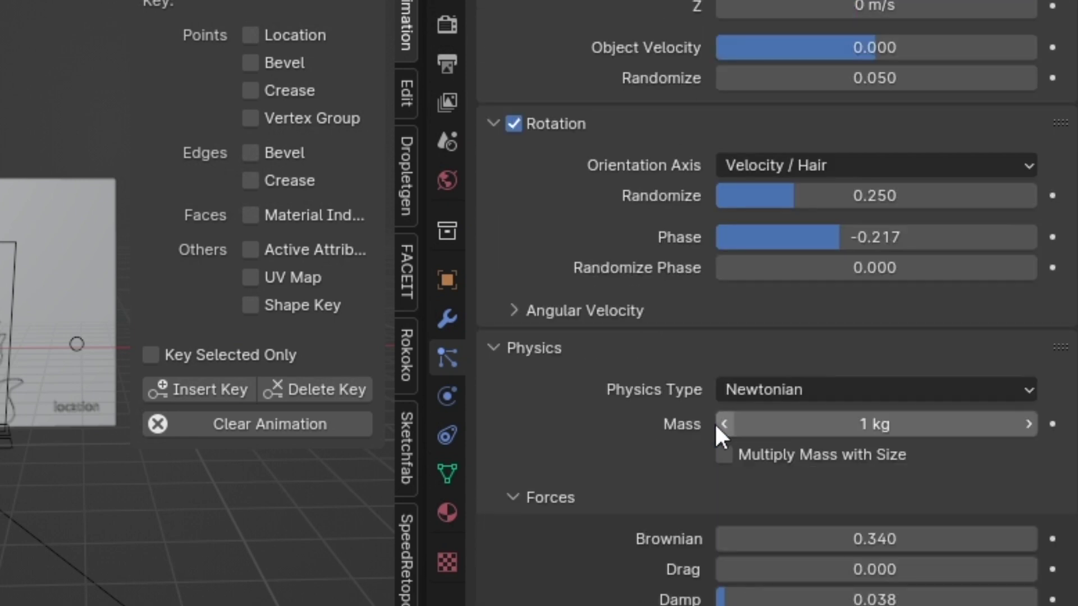
scroll(714, 422, down, 10)
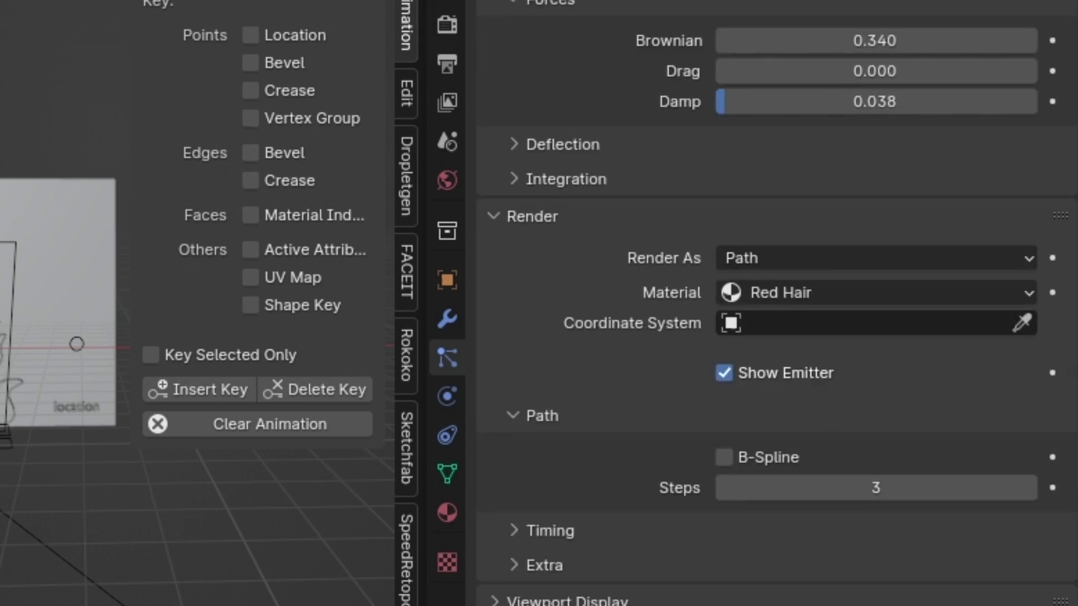
scroll(715, 422, down, 10)
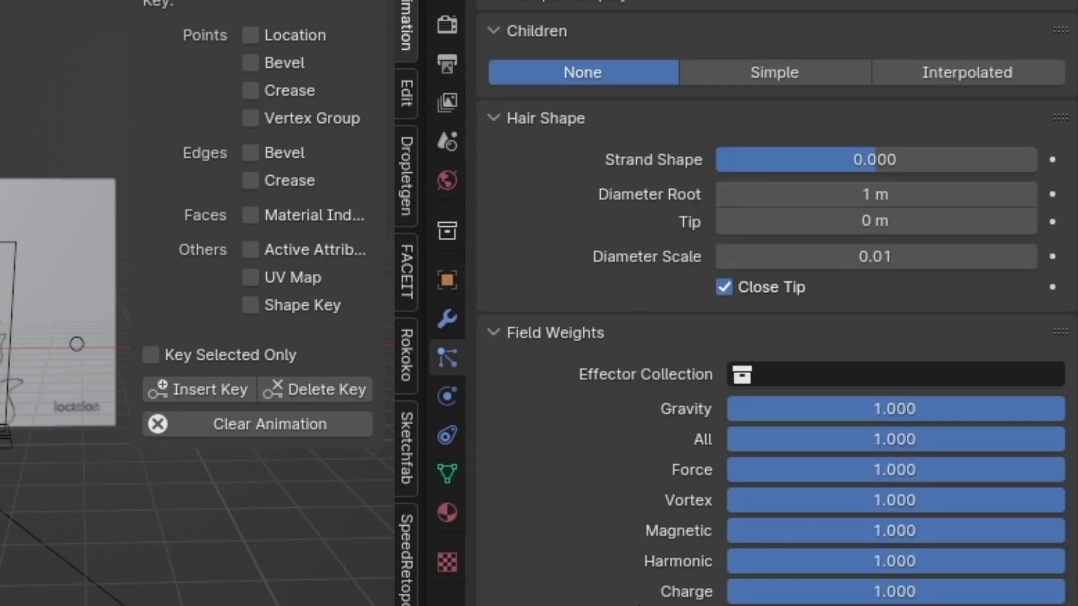
scroll(645, 589, down, 8)
scroll(645, 589, up, 12)
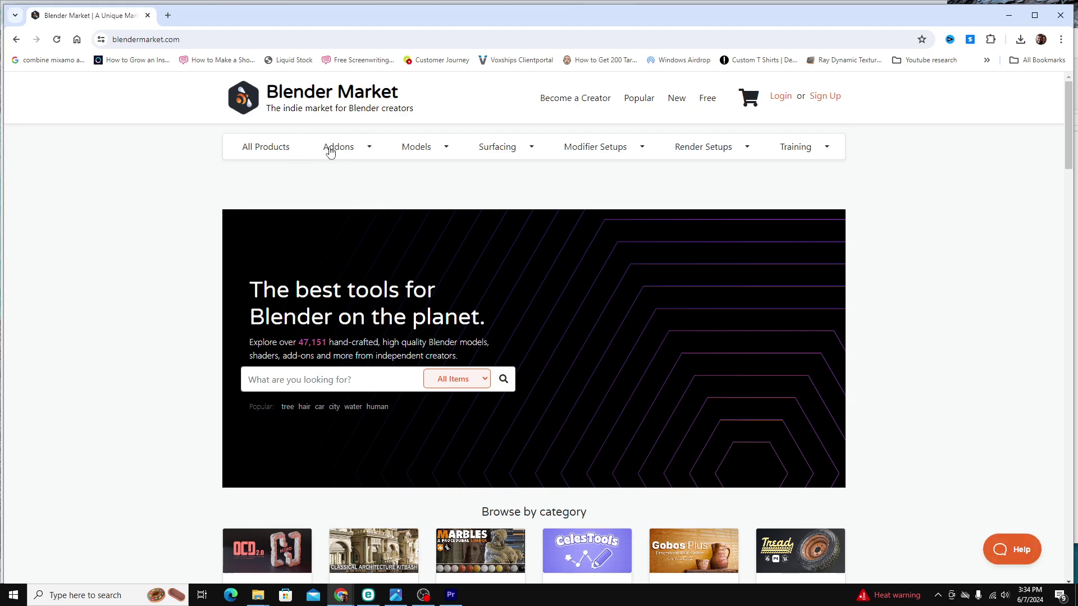
- List all Blender Market add-ons sorted by Price: Low to High
click(337, 149)
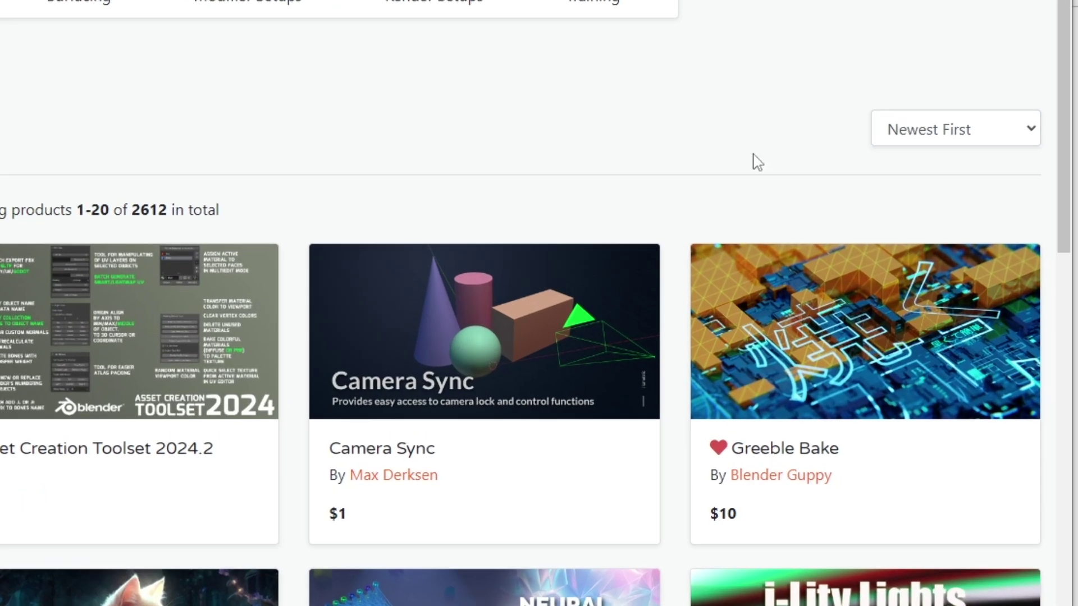
click(980, 95)
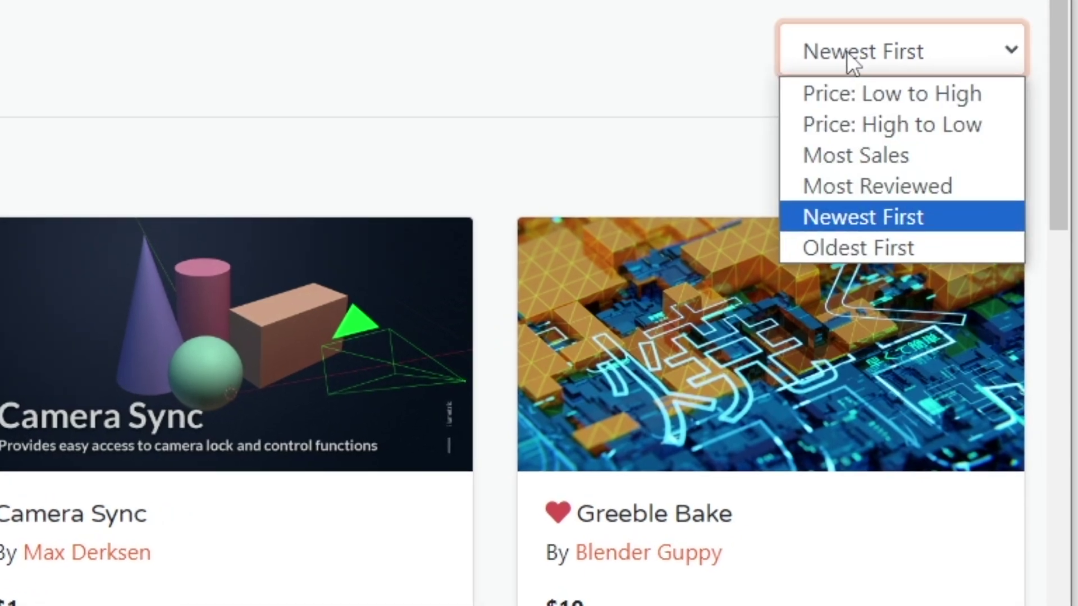
click(863, 103)
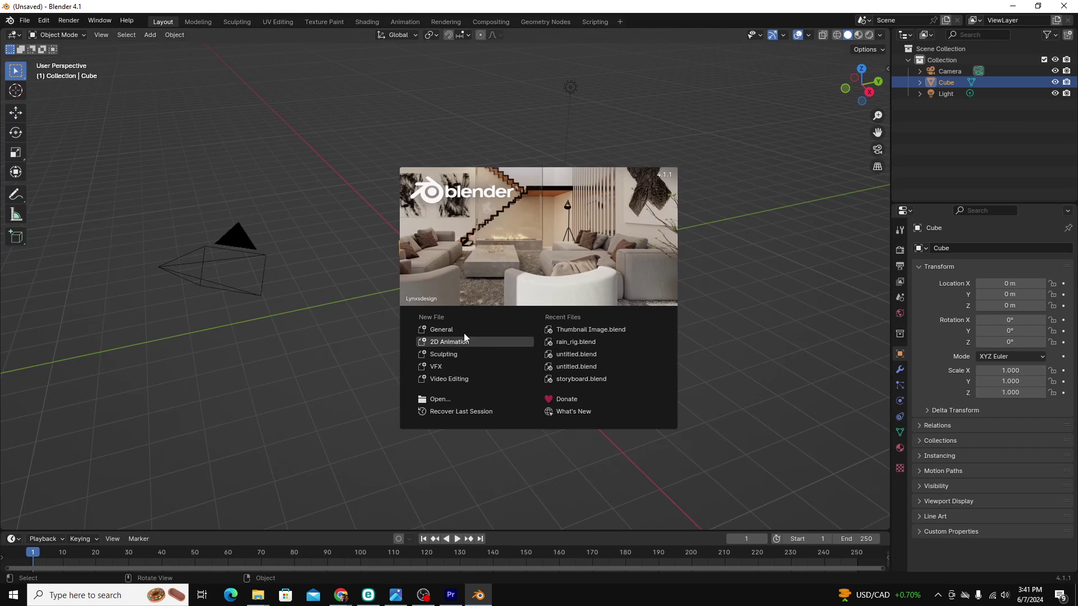
- Clear the startup scene by deleting all default objects
click(700, 405)
key(a)
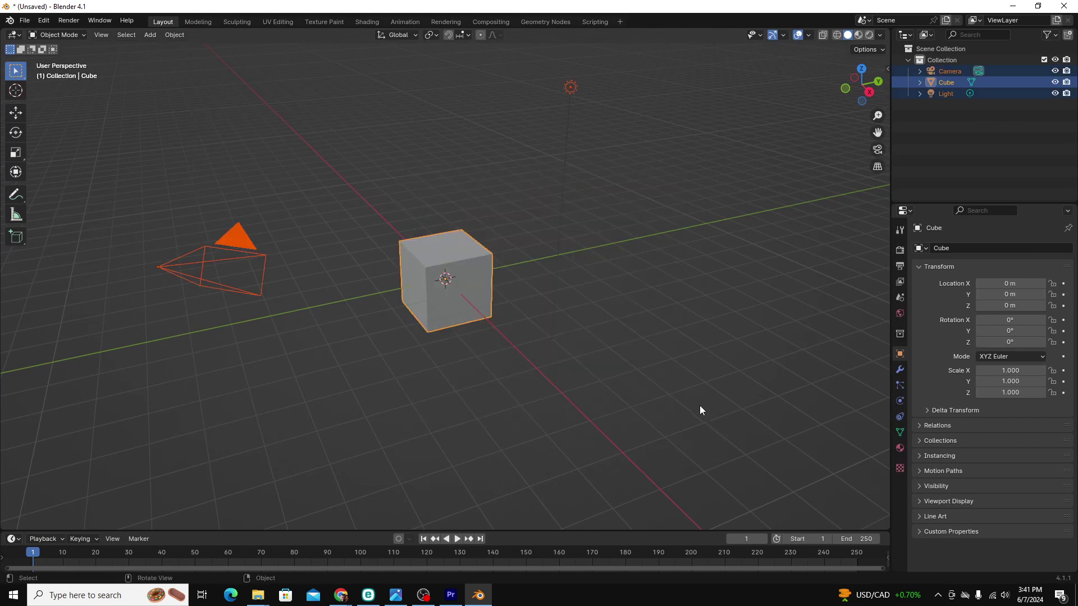
key(Delete)
mouse_move(700, 406)
middle_down()
mouse_move(665, 312)
mouse_move(635, 376)
mouse_move(665, 333)
mouse_move(525, 250)
middle_up()
- Add a text object reading '2x$65=$130'
key(shift+a)
click(629, 396)
key(Tab)
key(BackSpace)
key(BackSpace)
key(BackSpace)
key(BackSpace)
text(2x$)
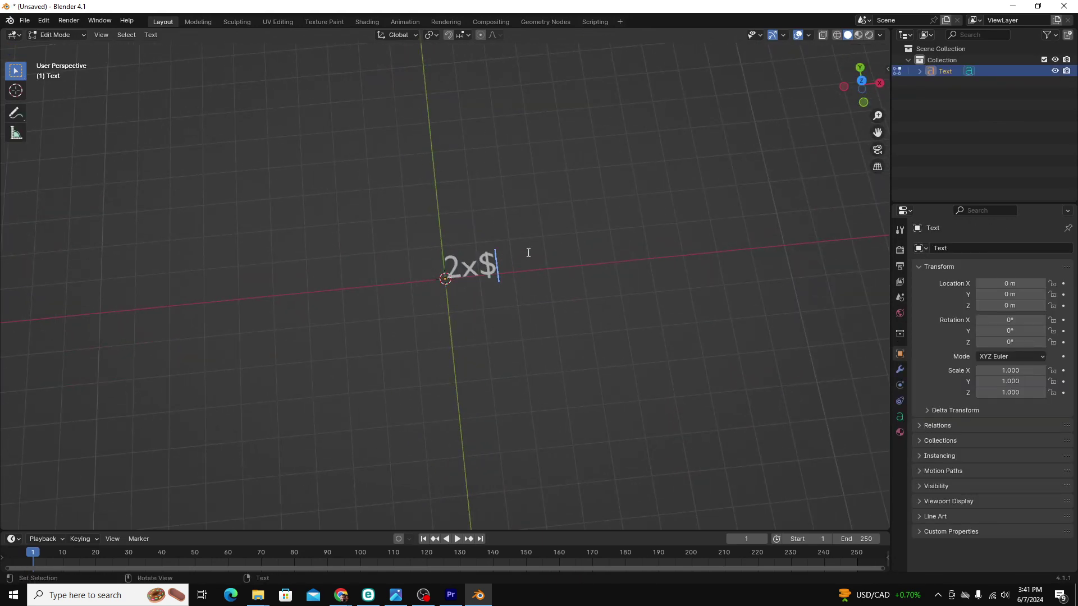
text(65=$130)
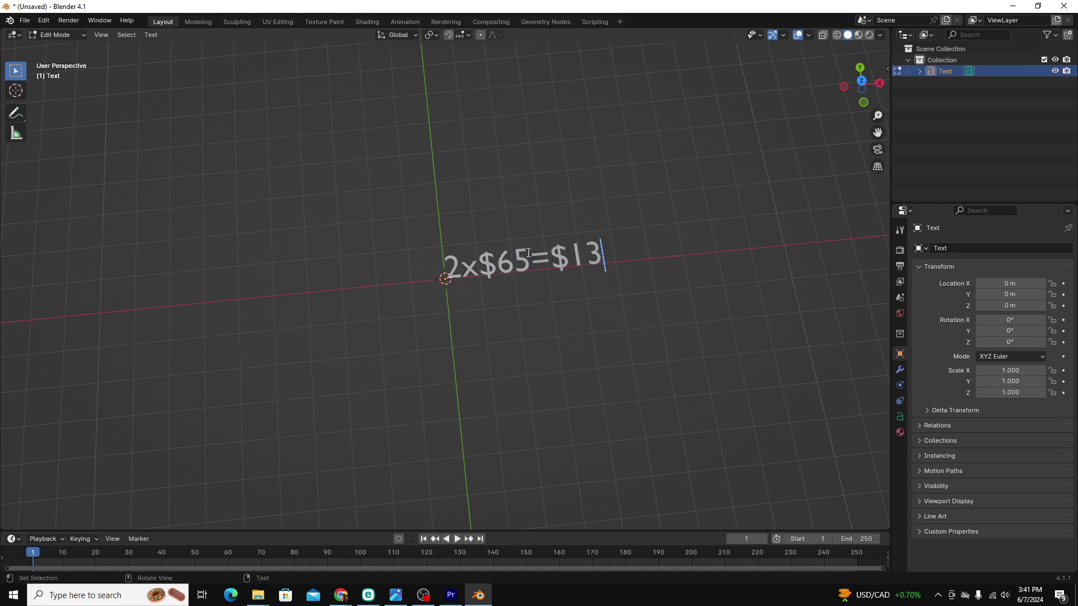
key(Tab)
- Give the text an extrusion of 0.19 m and a bevel depth of 0.01 m
click(900, 417)
click(978, 365)
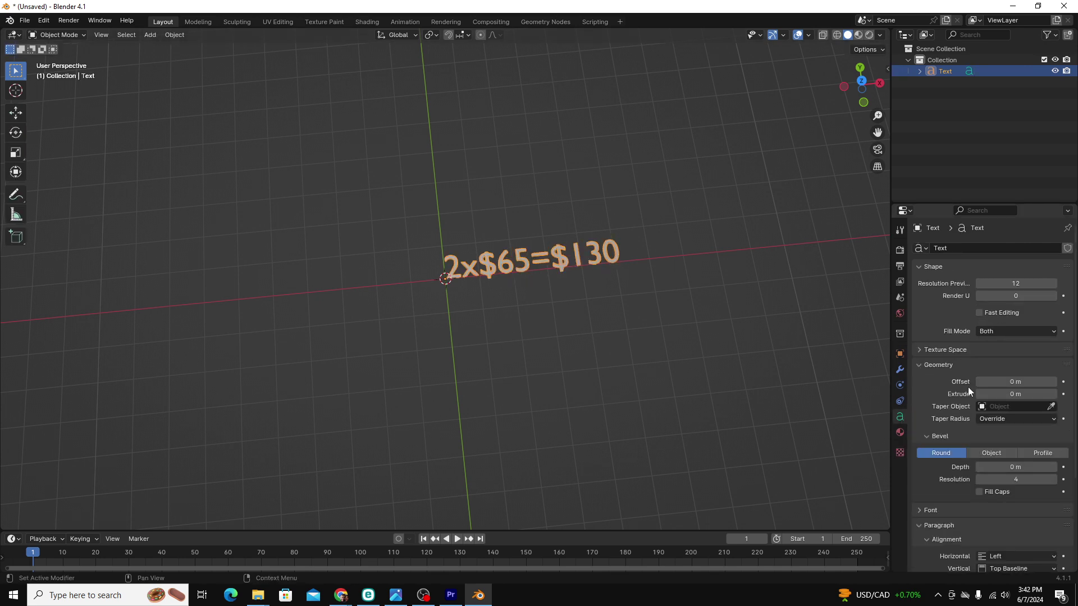
drag(994, 394, 1009, 395)
middle_drag(786, 315, 1013, 405)
drag(1005, 467, 1027, 467)
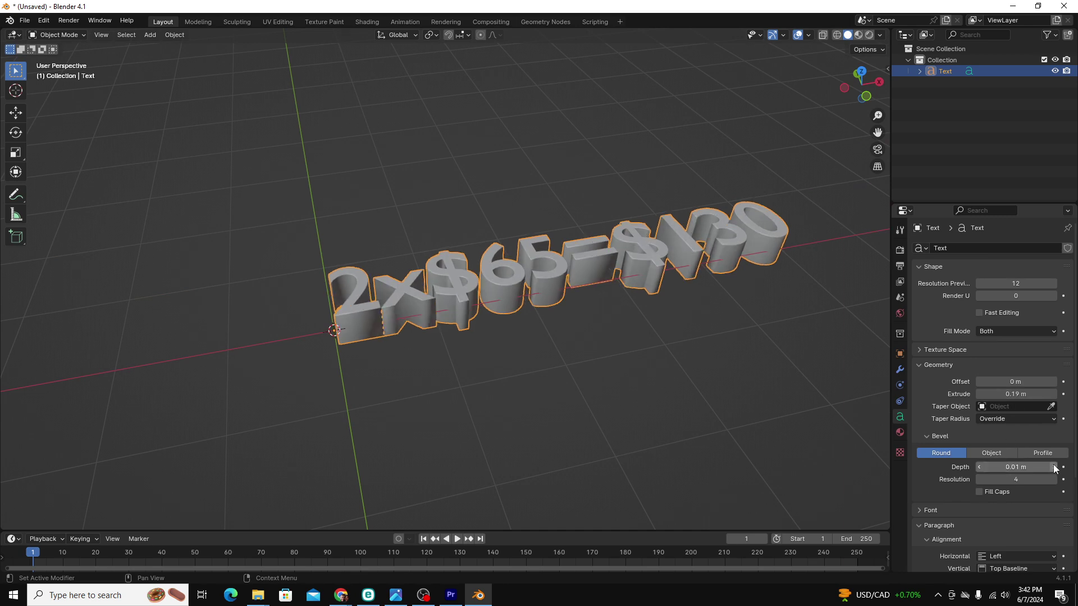
scroll(691, 366, up, 4)
scroll(967, 494, down, 1)
- Change the text's regular font to Bauhaus 93
click(967, 494)
click(1051, 504)
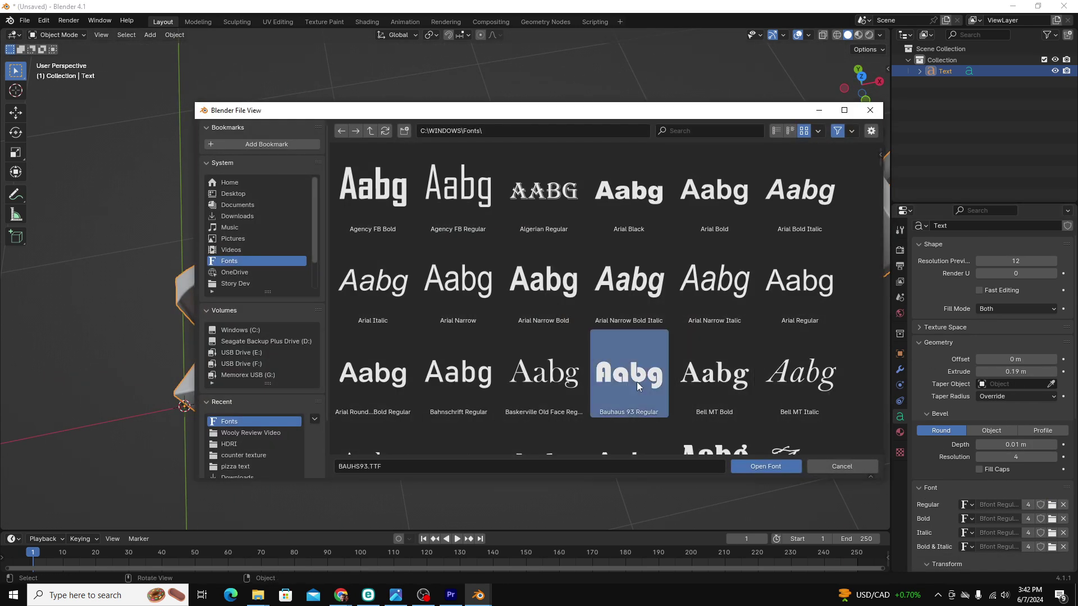
double_click(635, 376)
scroll(661, 430, down, 5)
- Convert the text object into a mesh
right_click(554, 271)
mouse_move(567, 298)
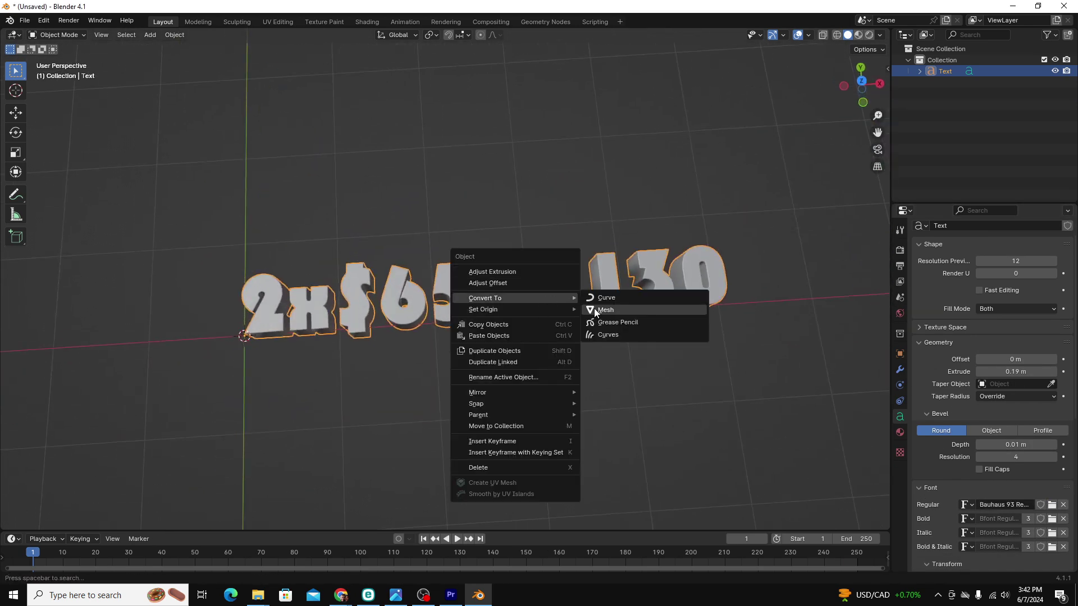
click(594, 308)
middle_drag(594, 308, 744, 224)
- Remesh the text mesh in Sculpt Mode, then return to Object Mode
click(56, 35)
click(56, 74)
click(823, 50)
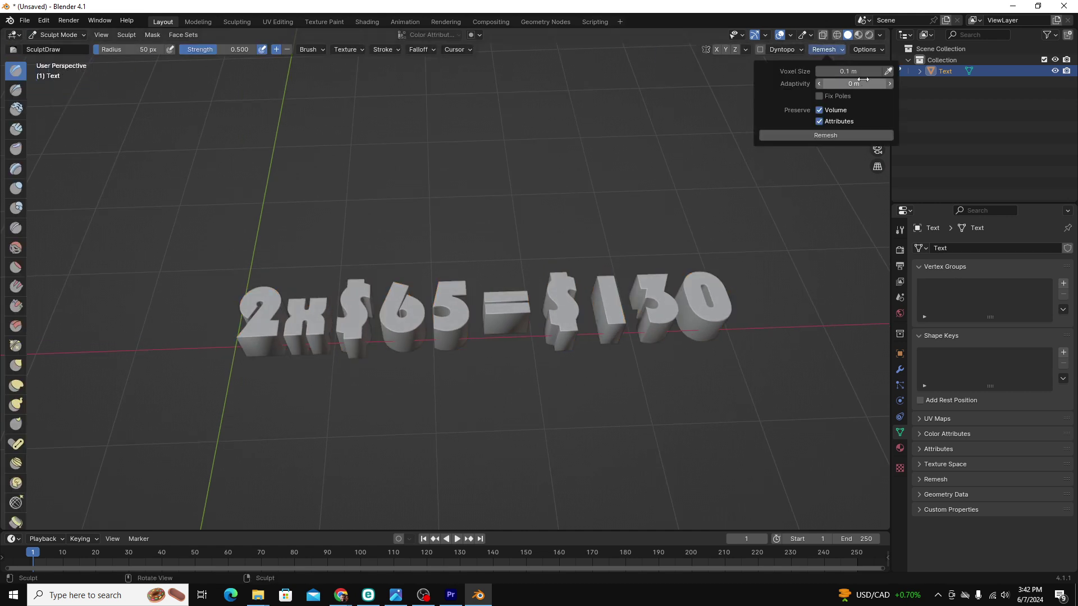
click(825, 135)
mouse_move(825, 135)
middle_down()
mouse_move(505, 168)
mouse_move(169, 85)
middle_up()
click(56, 35)
click(62, 48)
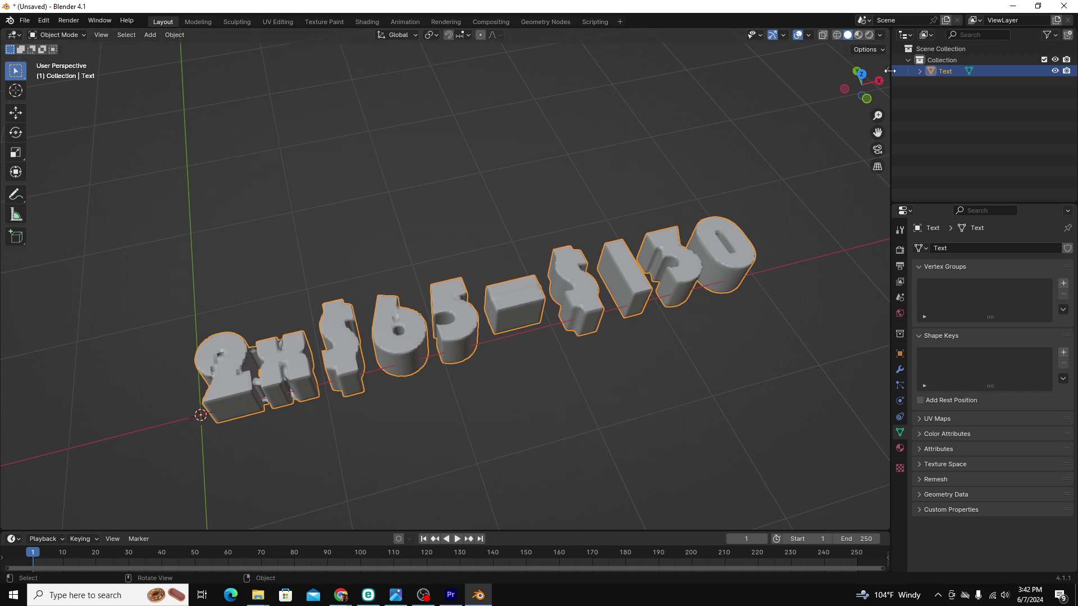
- Cover the text with felt hair using the Woolly add-on's Add Felt
click(887, 69)
click(883, 285)
click(835, 96)
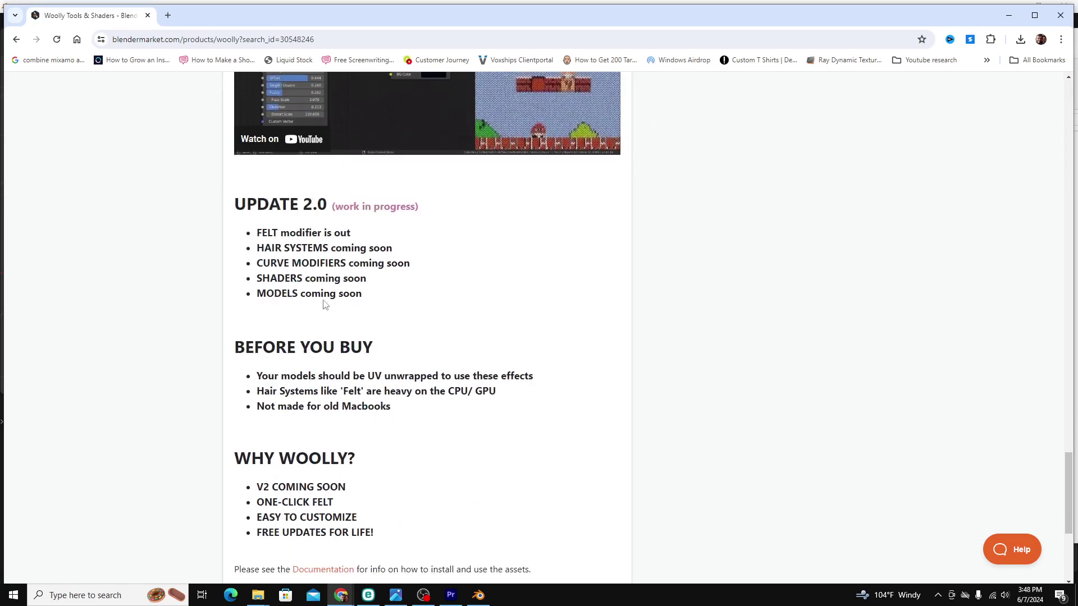
drag(256, 235, 389, 284)
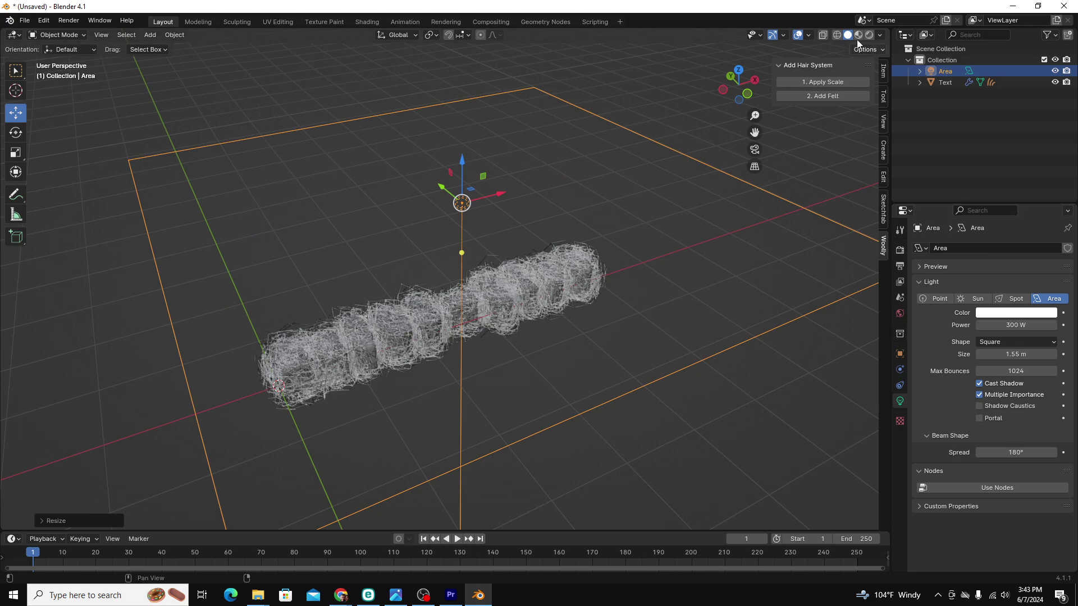
- In rendered shading, lower the Woolly Felt modifier's Global Scale to 9.980
click(869, 35)
click(610, 400)
scroll(610, 400, up, 5)
click(900, 369)
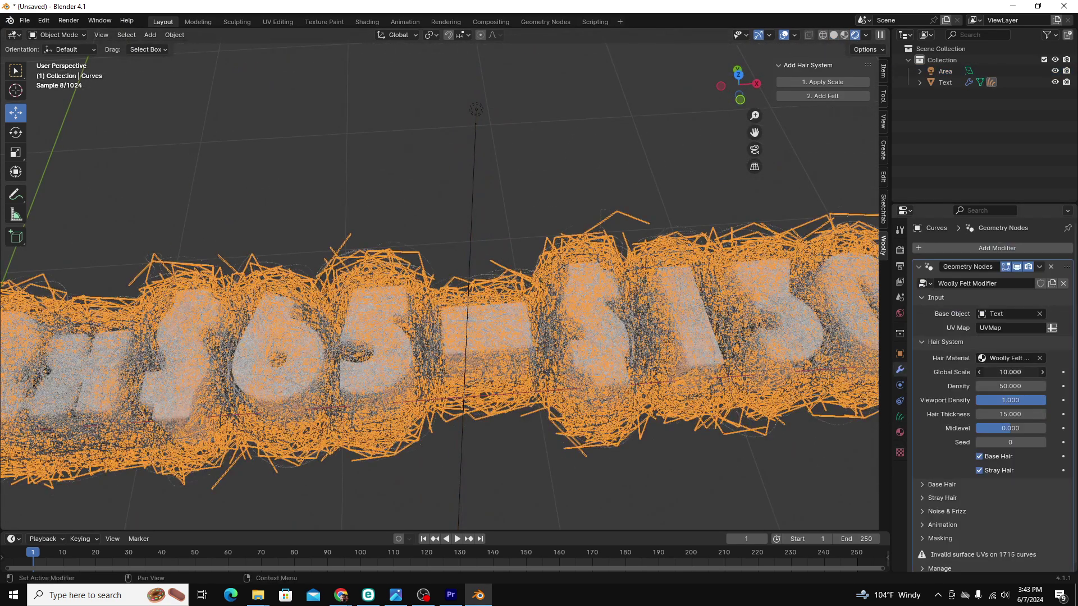
drag(1010, 372, 1010, 375)
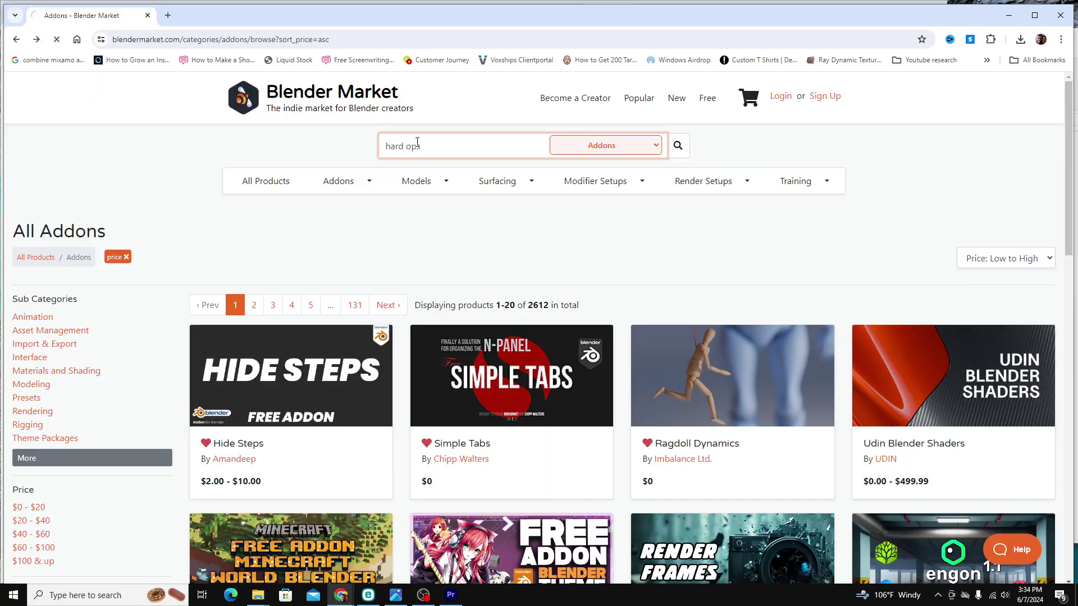
- Look through the 29 'hard ops' add-on results on Blender Market
scroll(494, 230, down, 4)
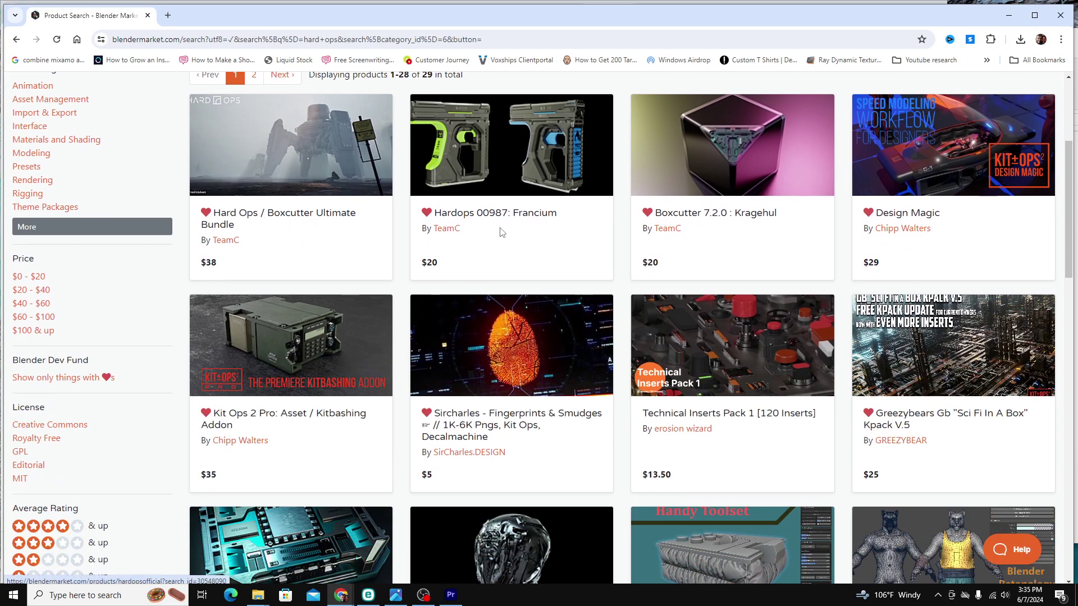
scroll(505, 231, up, 2)
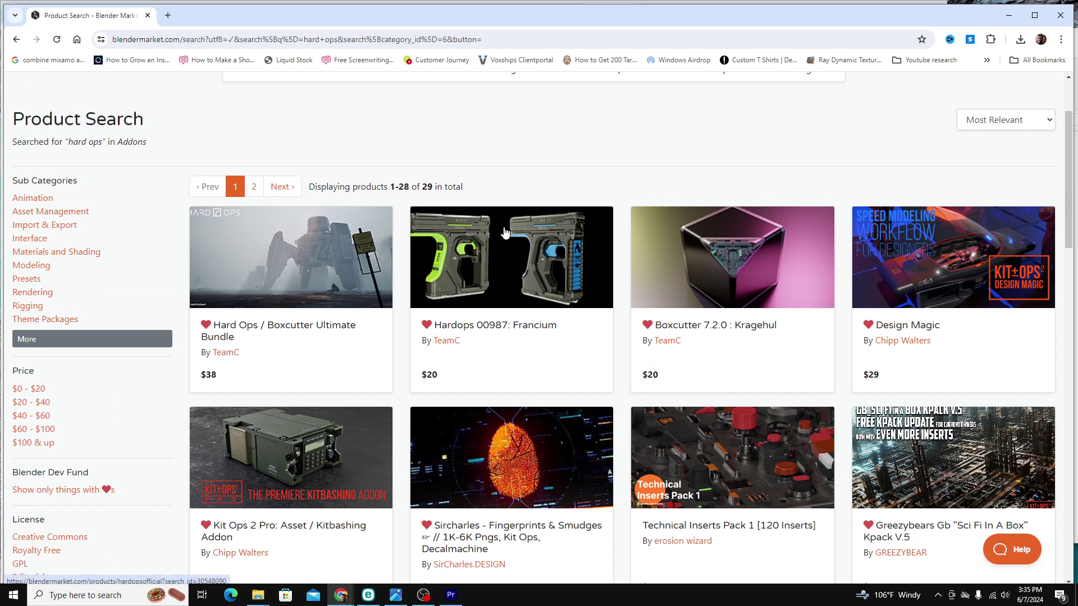
scroll(505, 231, down, 2)
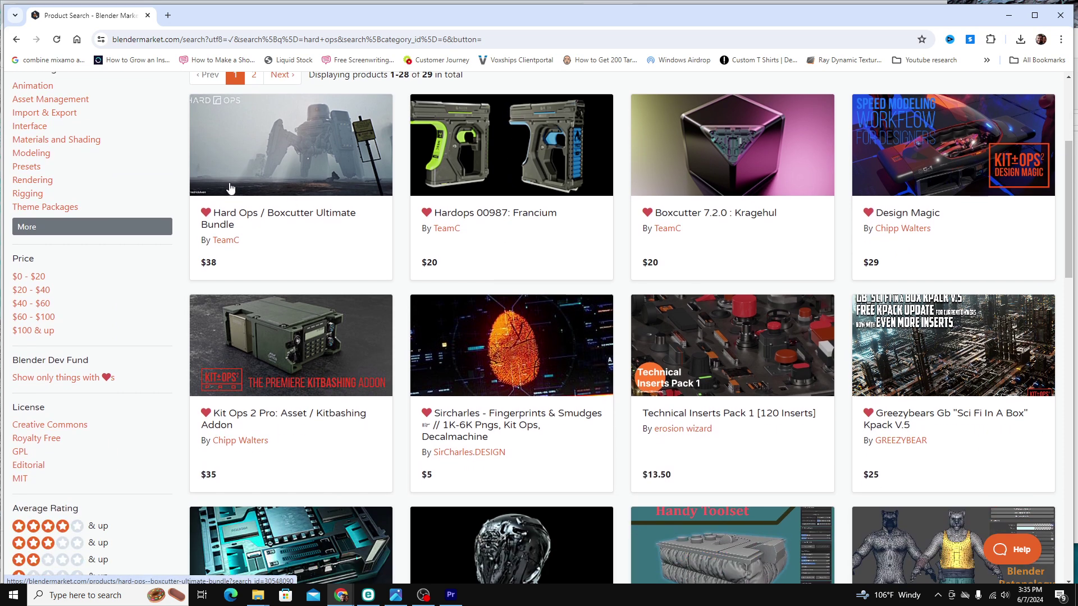
scroll(337, 270, down, 1)
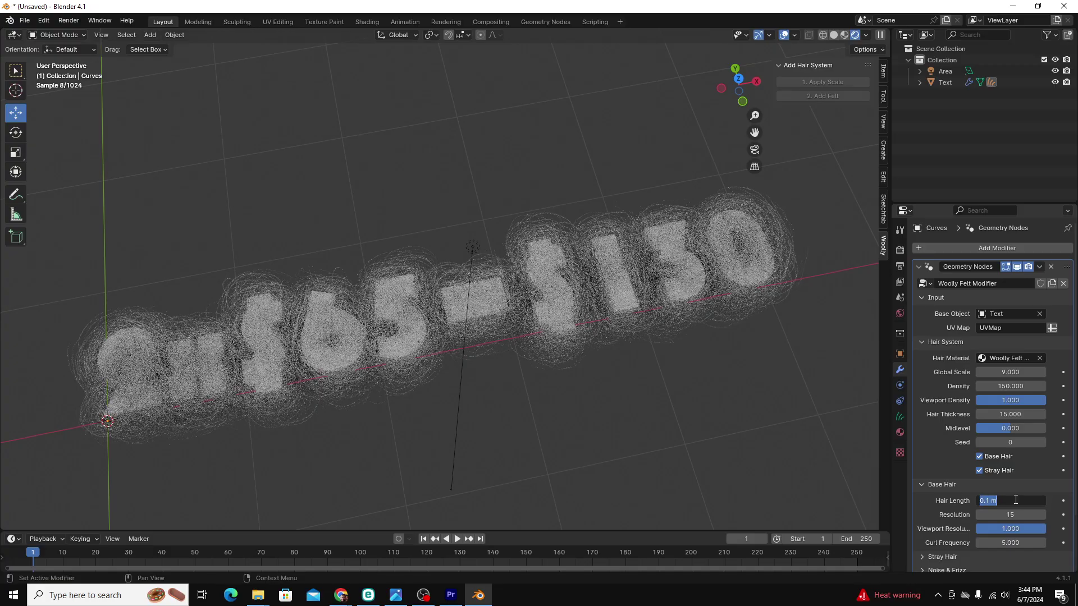
- Try hair lengths 0.03 and 0.09 m, settling on 0.05 m
text(.03)
key(Return)
click(1019, 501)
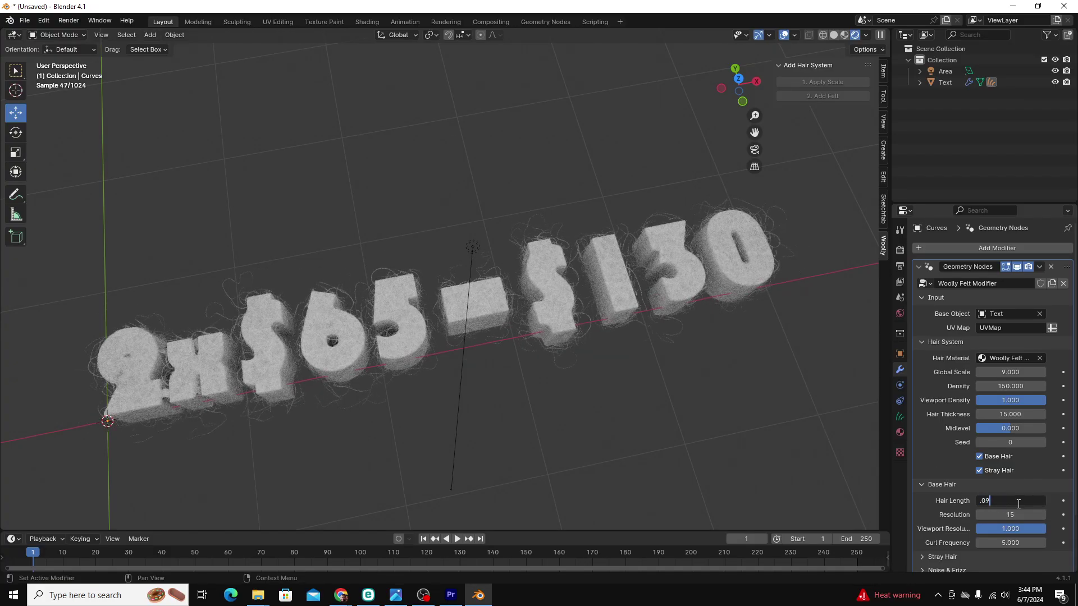
text(.09)
key(Return)
scroll(505, 309, up, 5)
click(1010, 500)
text(.05)
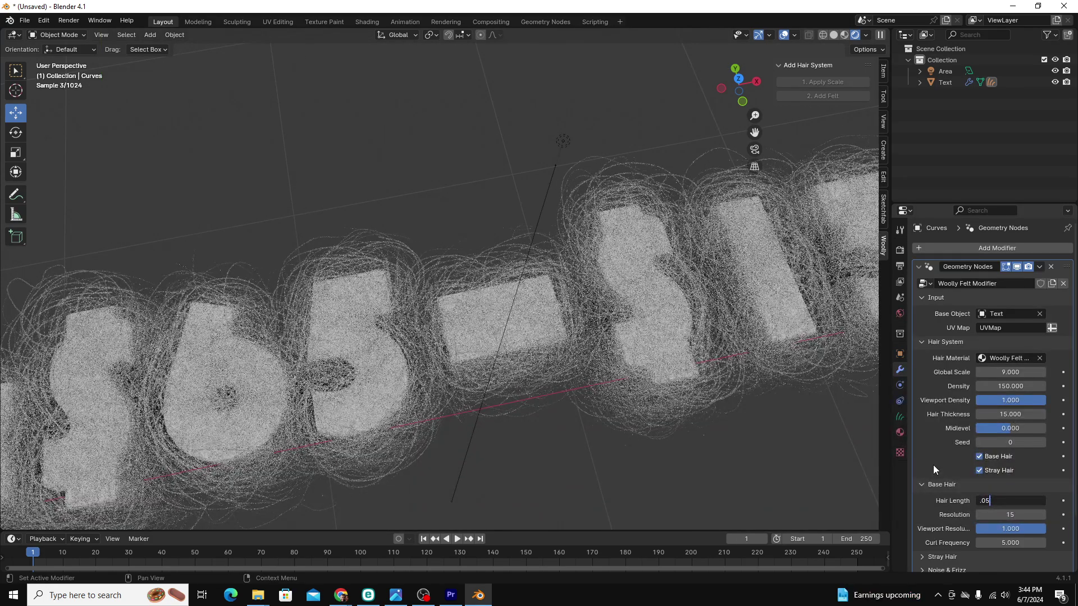
key(Return)
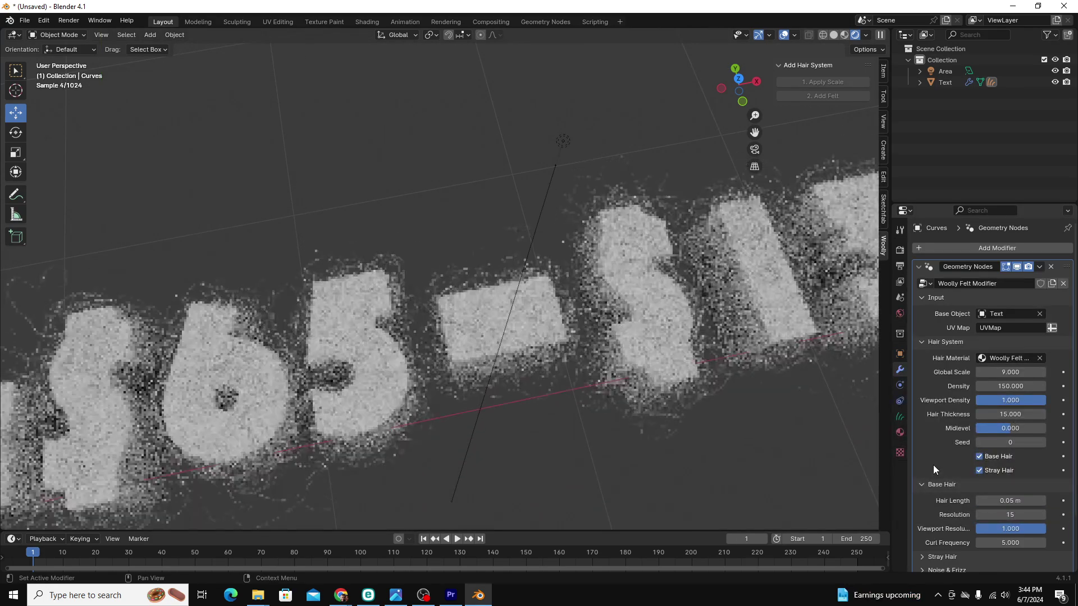
- Set the felt hair Density to 600
scroll(792, 469, down, 3)
click(1002, 386)
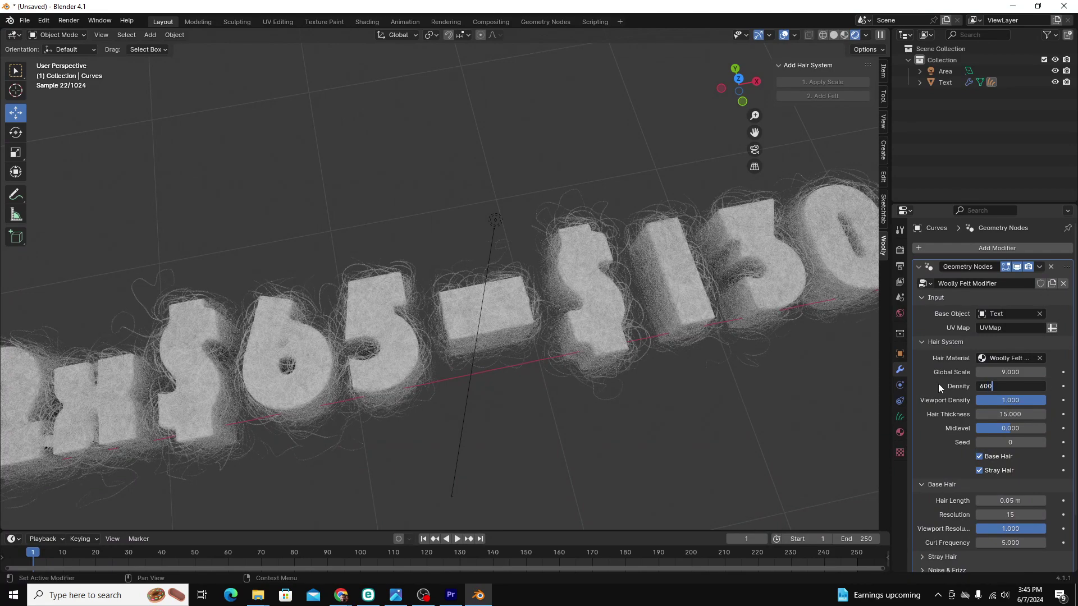
text(600)
key(Return)
- Make the text's felt material orange in the Shader Editor
click(577, 270)
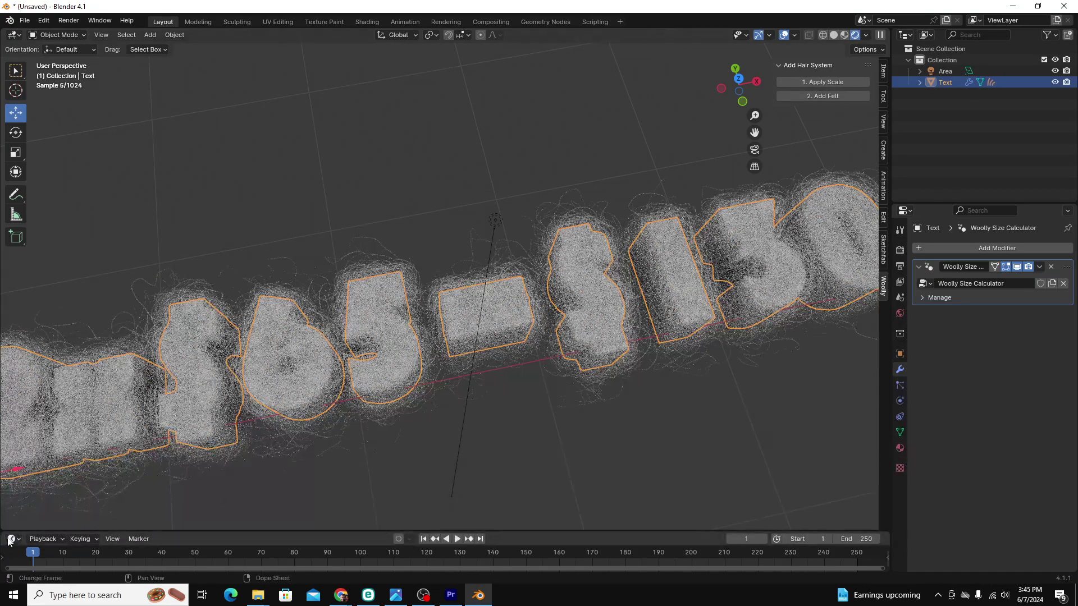
click(9, 541)
click(33, 501)
drag(466, 531, 466, 396)
scroll(572, 480, up, 5)
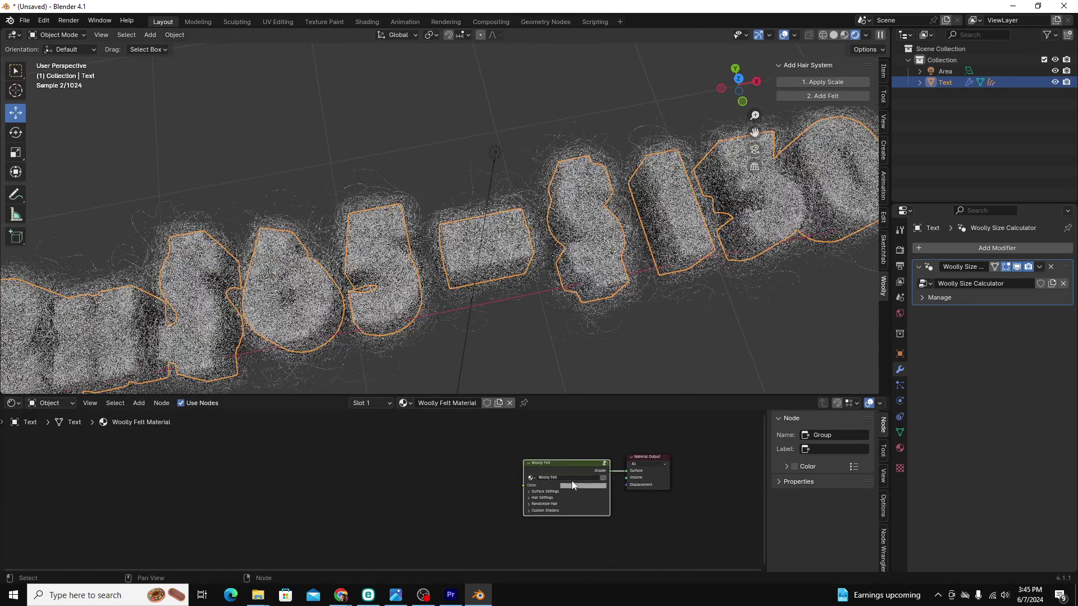
click(571, 484)
click(584, 404)
click(472, 359)
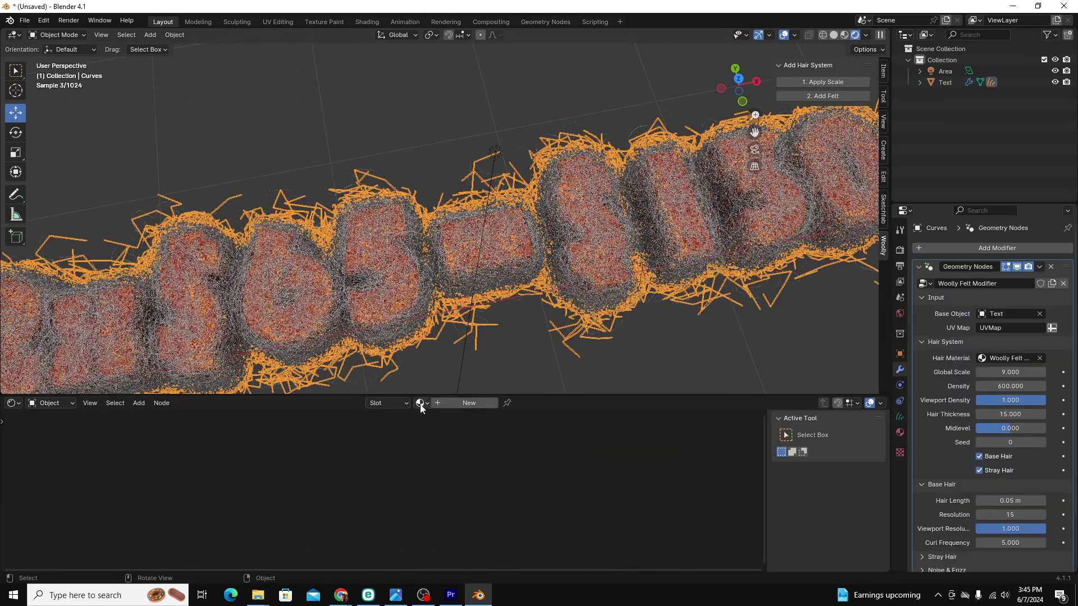